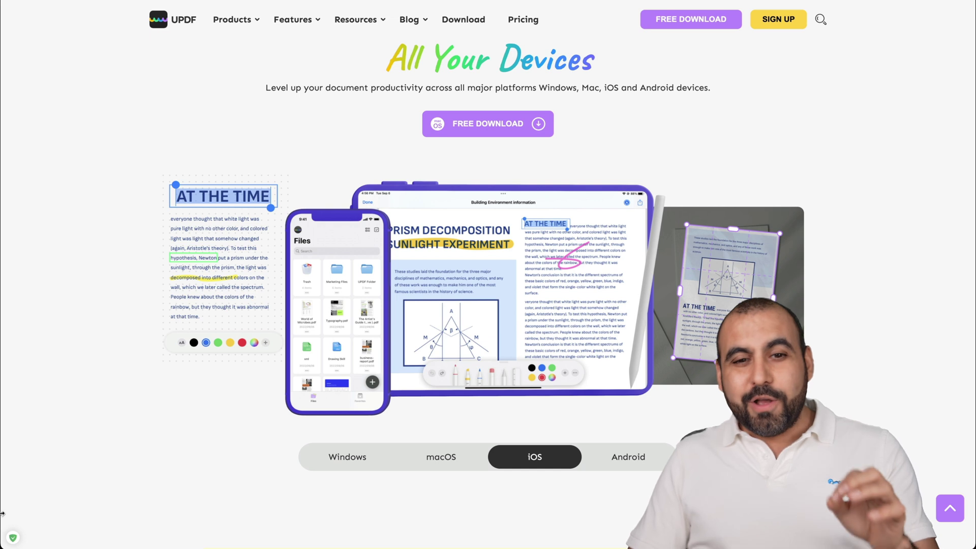
# Launch the UPDF desktop app from the dock, showing the Marymount certification form PDF.
pyautogui.moveTo(194, 547)
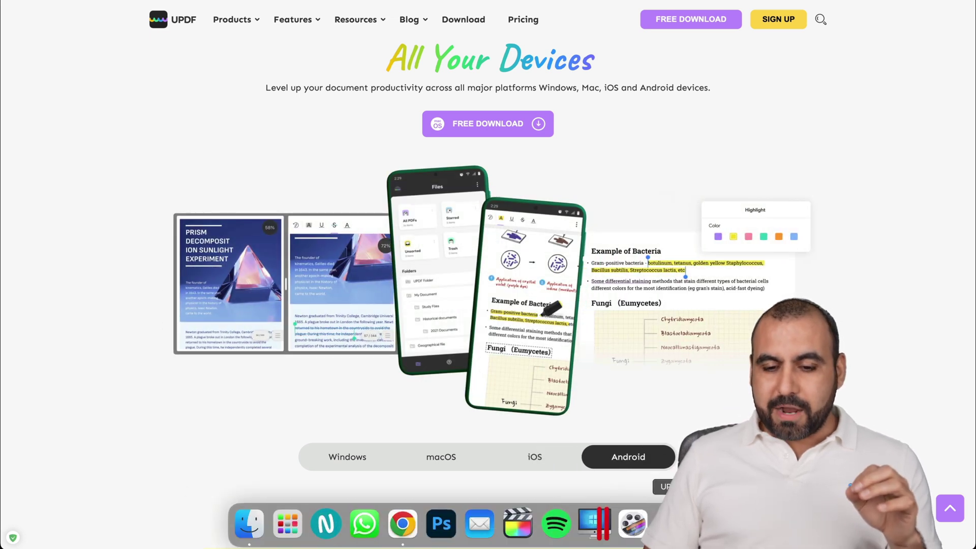
pyautogui.click(671, 523)
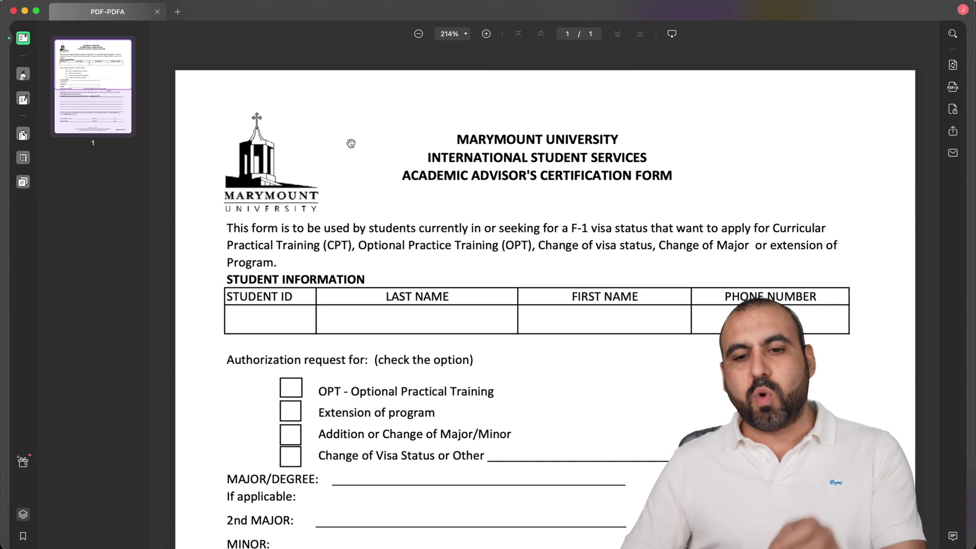
# Scroll through the one-page Marymount form to review it, then enter Comment mode.
pyautogui.scroll(-10, 437, 234)
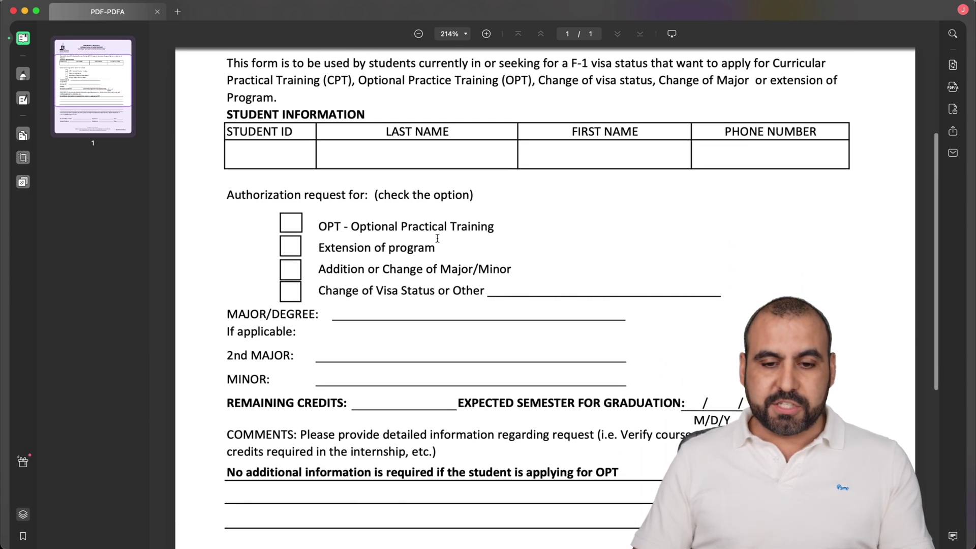
pyautogui.scroll(10, 438, 238)
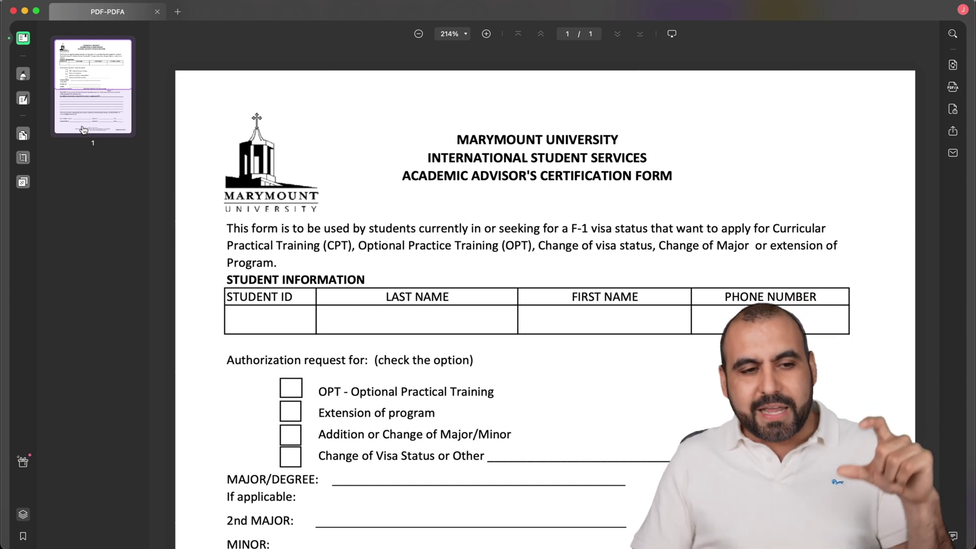
pyautogui.scroll(-5, 284, 211)
pyautogui.scroll(-8, 285, 211)
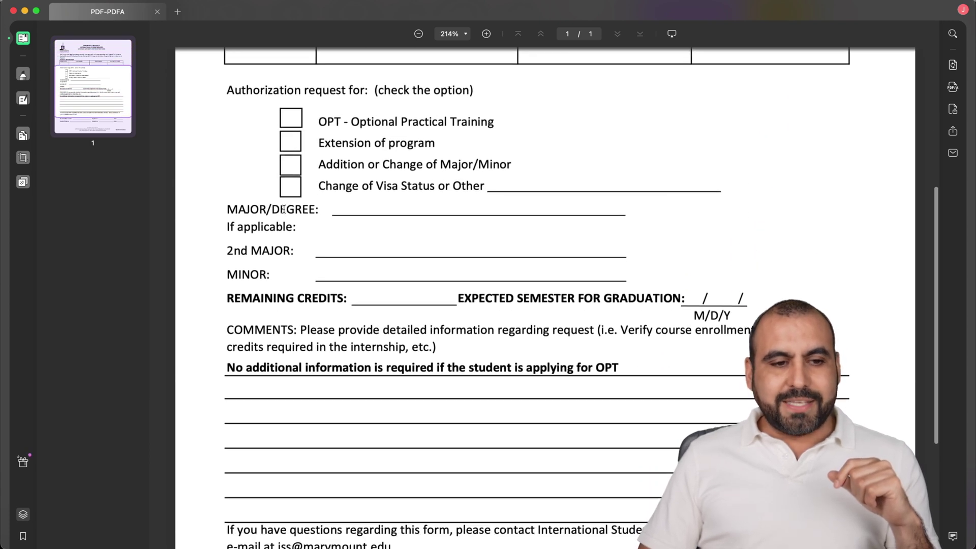
pyautogui.scroll(3, 283, 209)
pyautogui.scroll(-4, 284, 211)
pyautogui.scroll(4, 284, 210)
pyautogui.scroll(-5, 286, 213)
pyautogui.scroll(6, 284, 211)
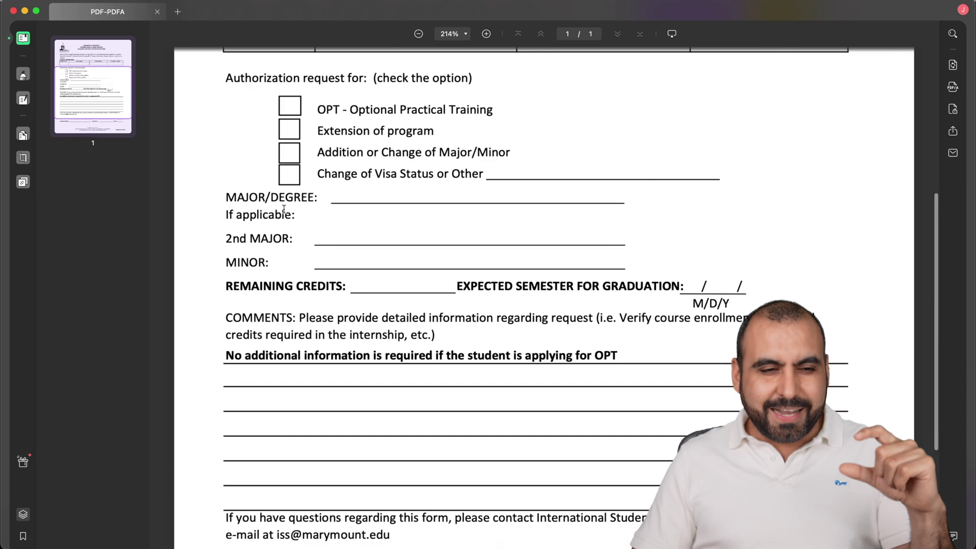
pyautogui.scroll(1, 284, 209)
pyautogui.scroll(6, 285, 209)
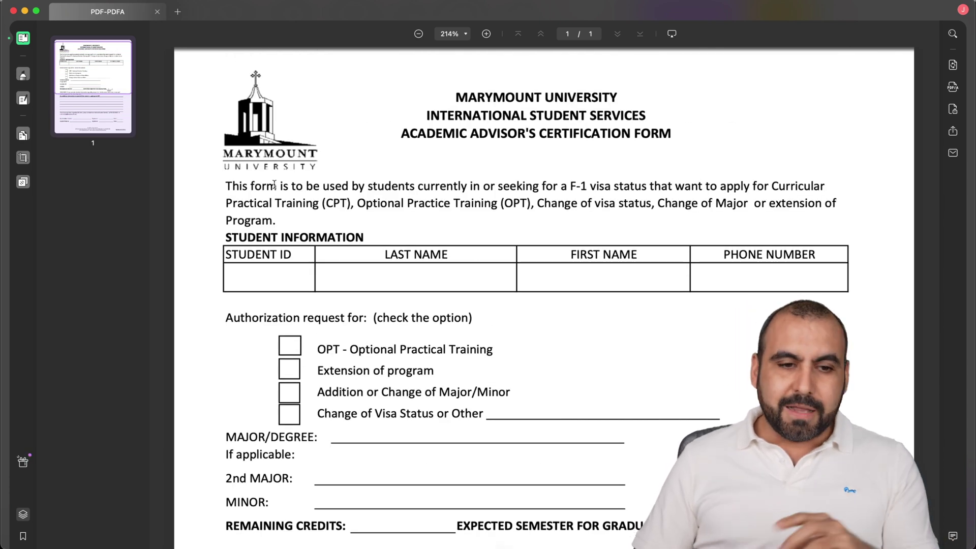
pyautogui.click(23, 75)
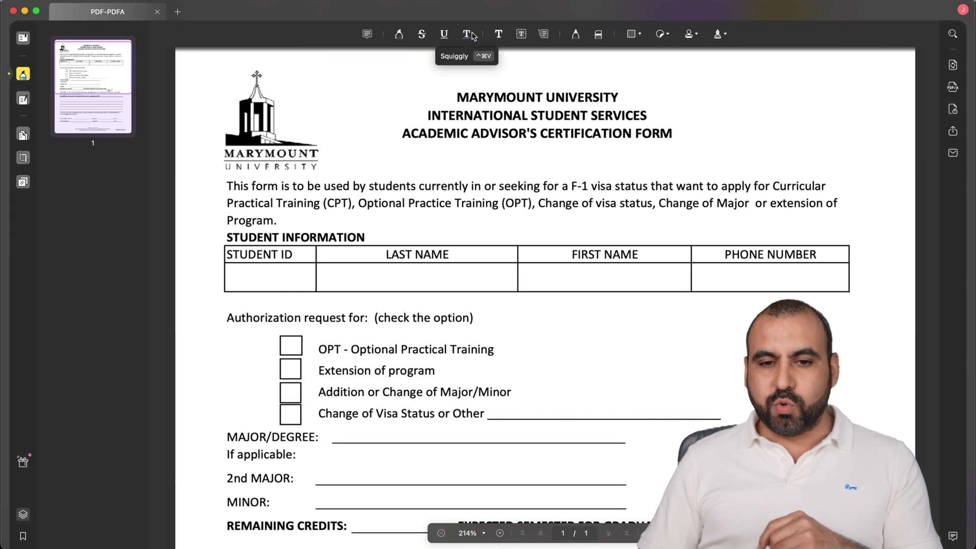
# Choose the Sticky Note tool and keep yellow as its colour.
pyautogui.click(718, 36)
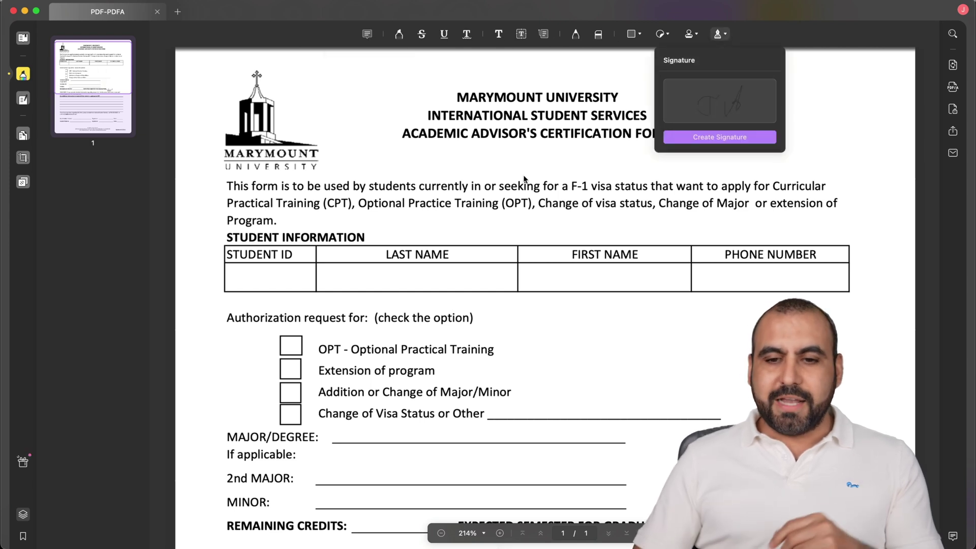
pyautogui.click(368, 34)
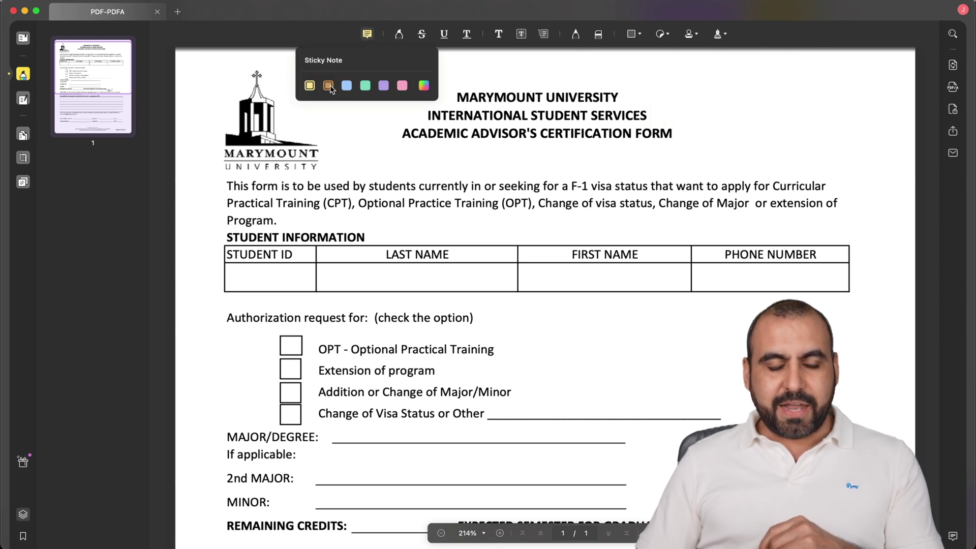
pyautogui.click(425, 87)
pyautogui.click(310, 85)
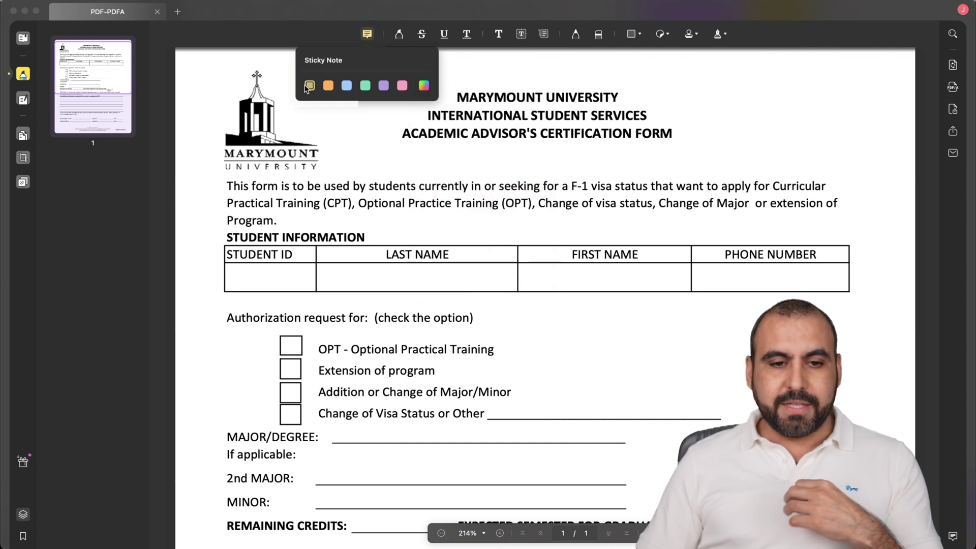
# Add a sticky note reading 'needs work' and move it beside the Marymount logo.
pyautogui.click(749, 93)
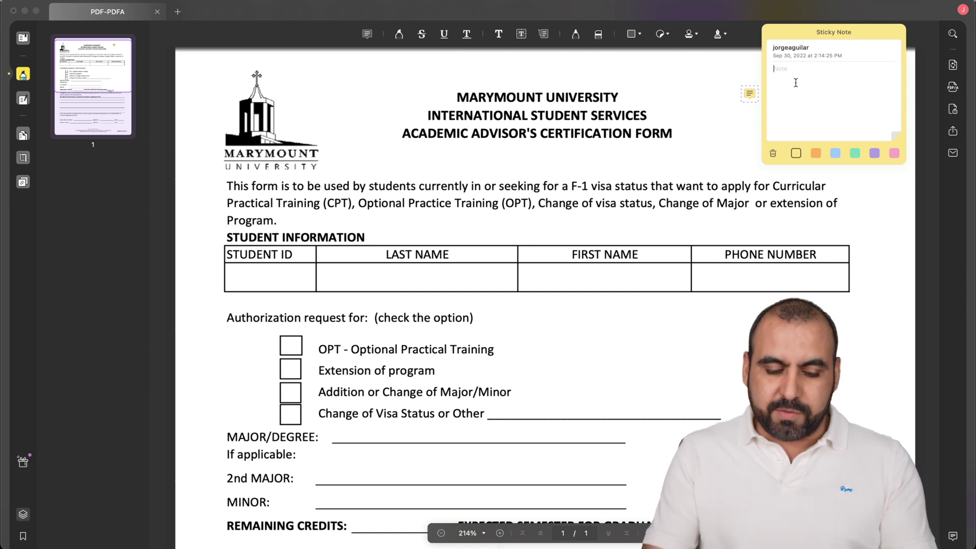
pyautogui.write('needs')
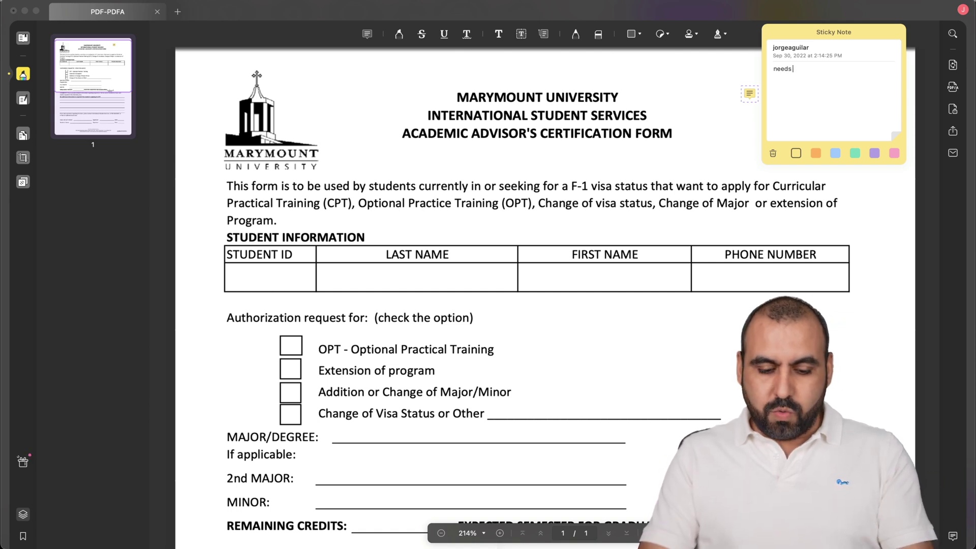
pyautogui.write(' work')
pyautogui.click(703, 95)
pyautogui.moveTo(748, 93); pyautogui.dragTo(224, 92)
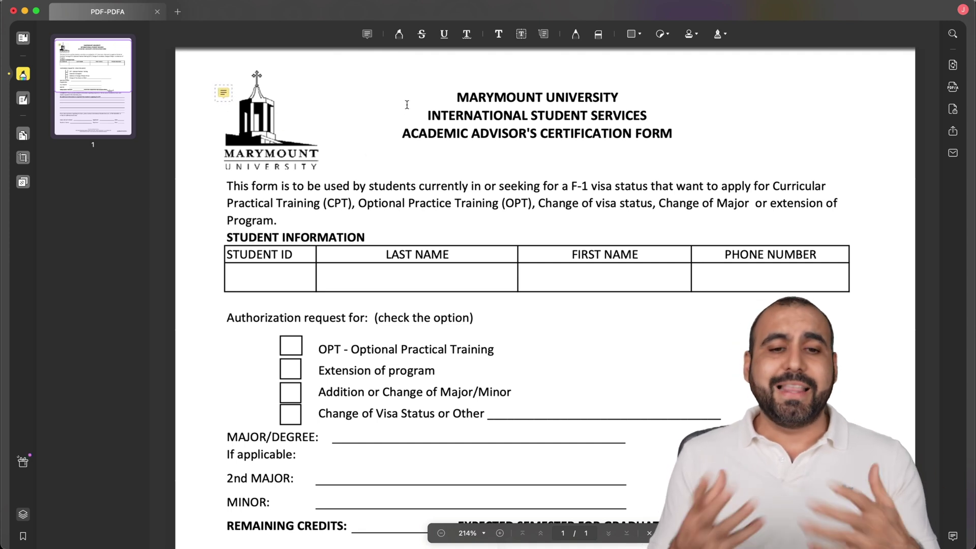
# Highlight part of the form title in purple and 'OPT' in the intro paragraph in yellow.
pyautogui.click(399, 35)
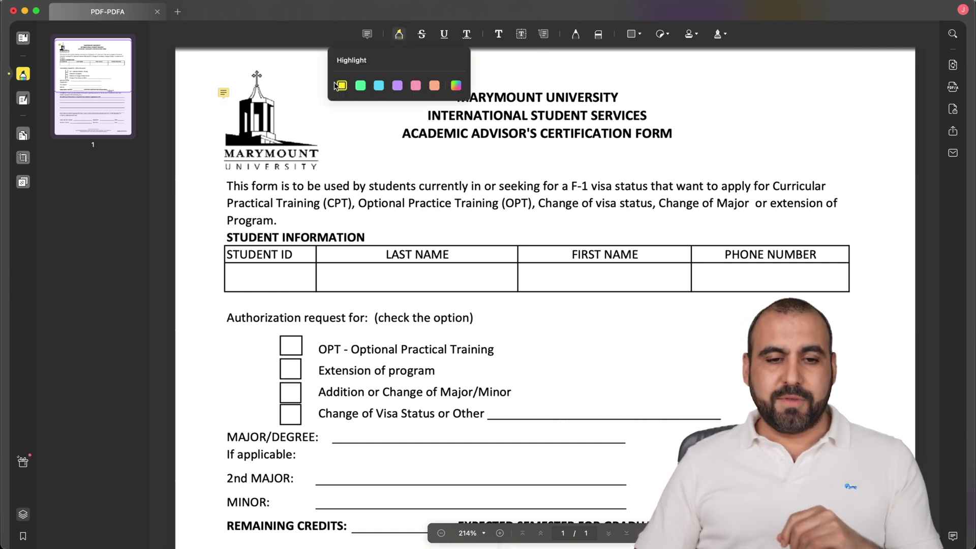
pyautogui.click(397, 86)
pyautogui.moveTo(480, 133); pyautogui.dragTo(623, 131)
pyautogui.moveTo(360, 203); pyautogui.dragTo(419, 199)
pyautogui.click(451, 160)
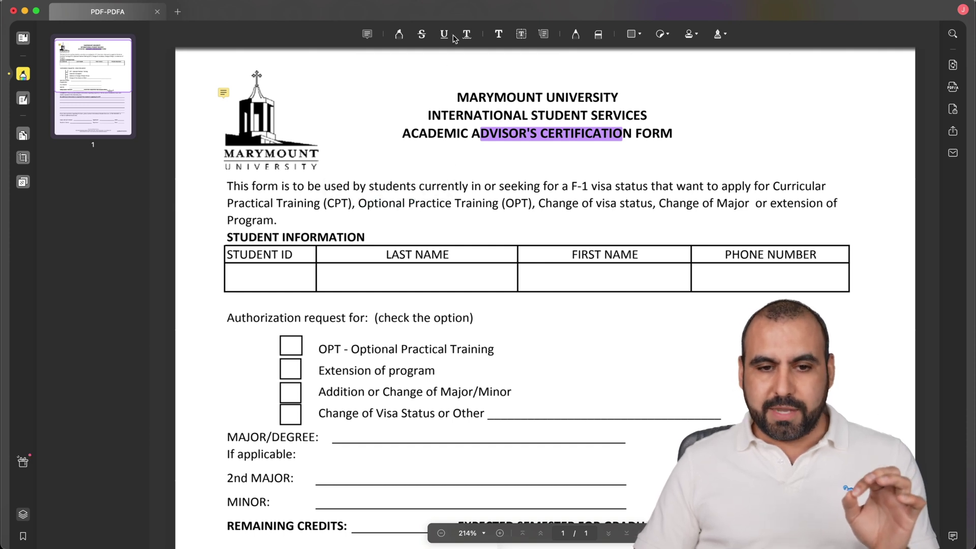
pyautogui.click(399, 34)
pyautogui.click(342, 84)
pyautogui.moveTo(500, 202); pyautogui.dragTo(528, 205)
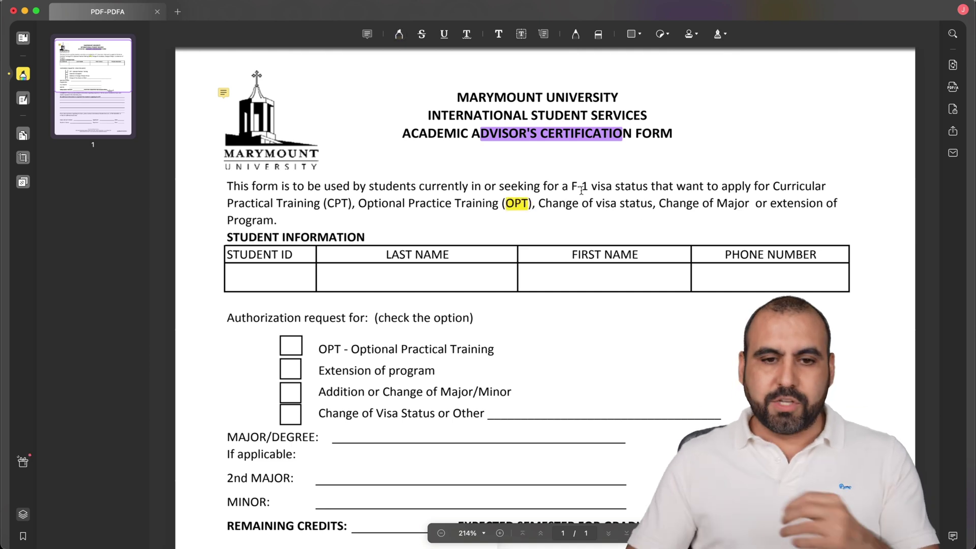
# Strike through 'MARYMOUNT', underline 'Practical Training', and squiggly-underline 'Optional'.
pyautogui.click(422, 33)
pyautogui.click(429, 85)
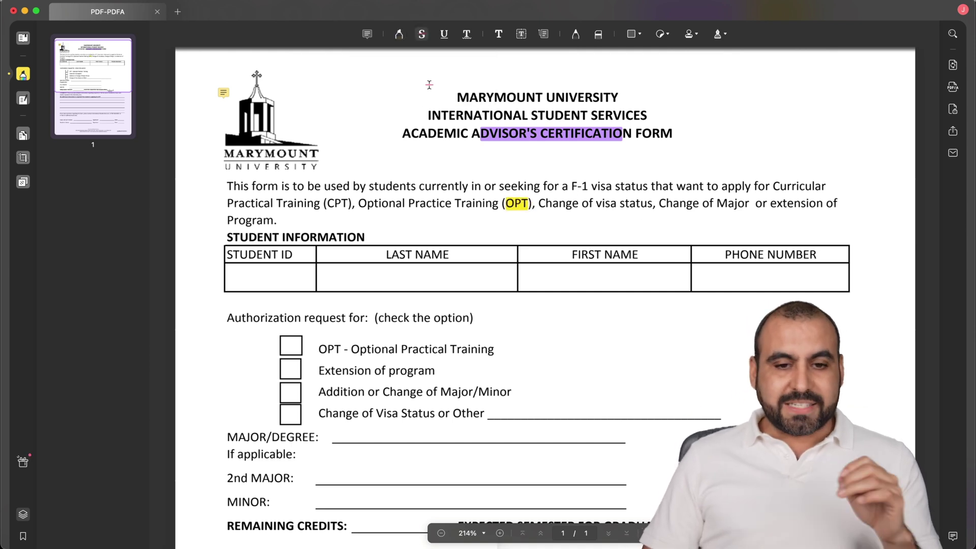
pyautogui.moveTo(466, 98); pyautogui.dragTo(537, 97)
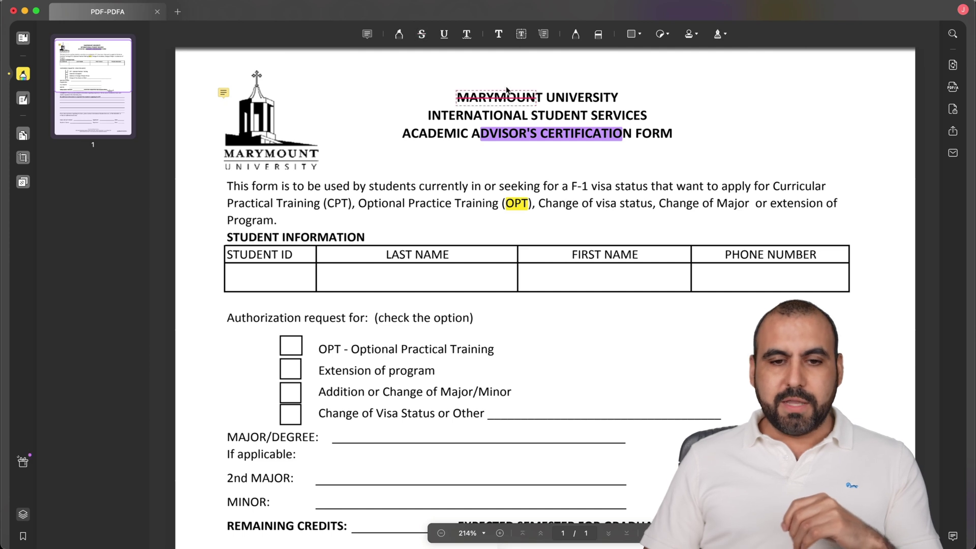
pyautogui.click(444, 33)
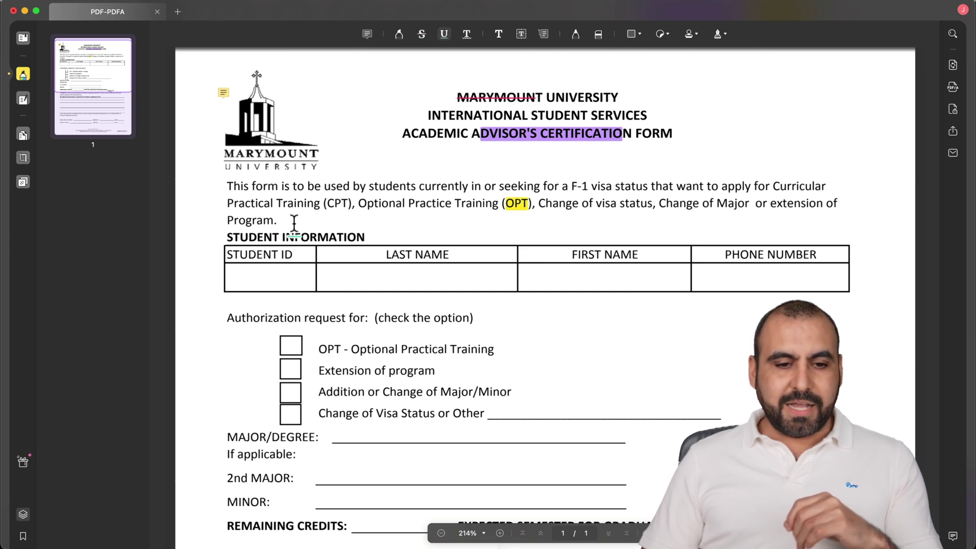
pyautogui.moveTo(239, 208); pyautogui.dragTo(321, 206)
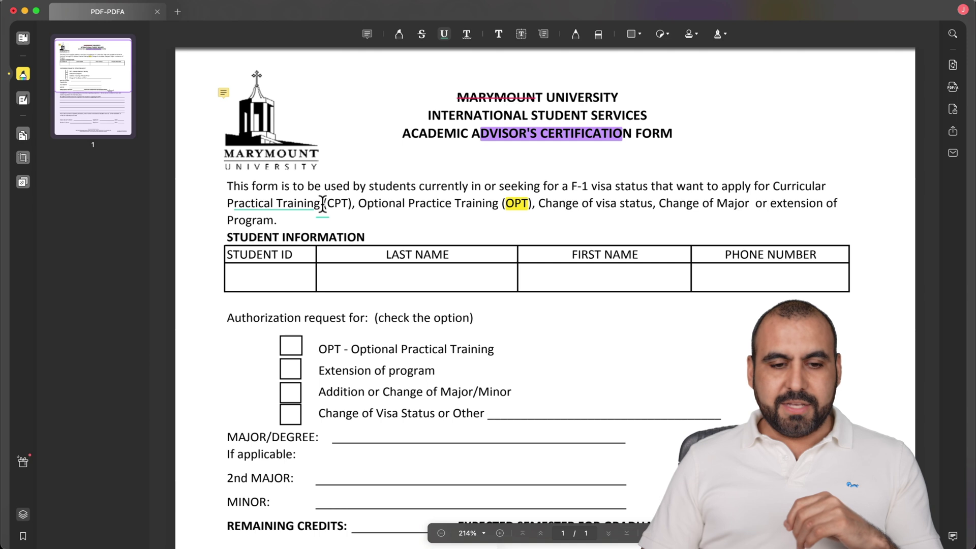
pyautogui.click(467, 33)
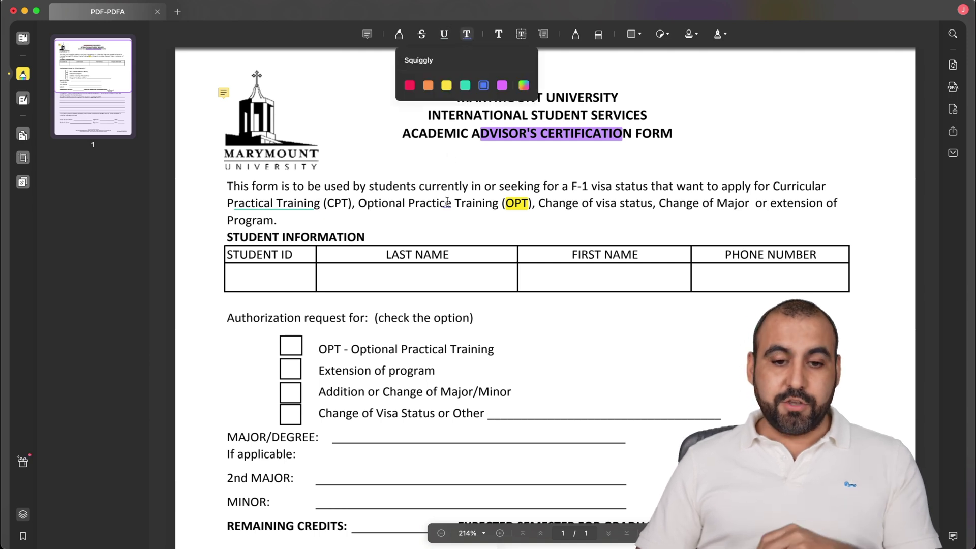
pyautogui.moveTo(358, 207); pyautogui.dragTo(406, 204)
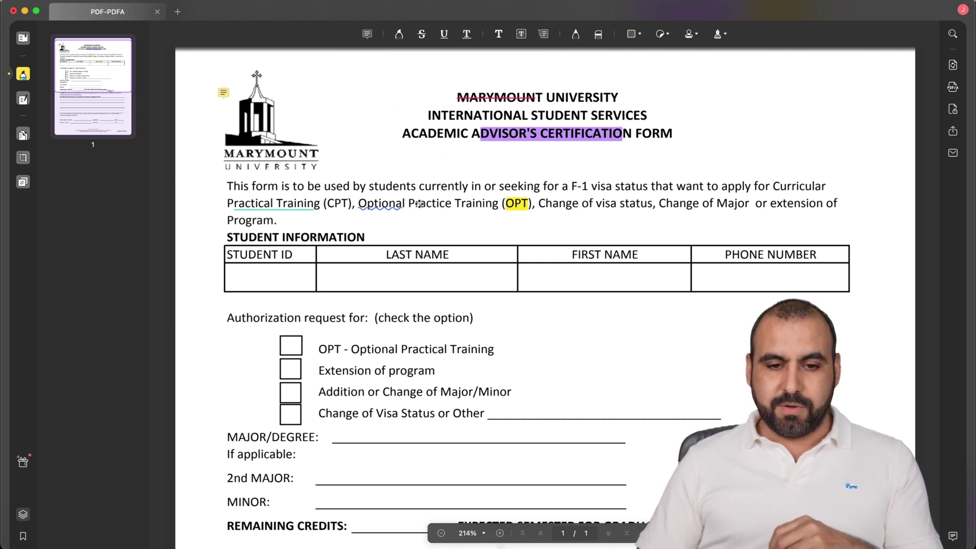
# Add a three-line text comment of sample text to the right of the form title.
pyautogui.click(500, 35)
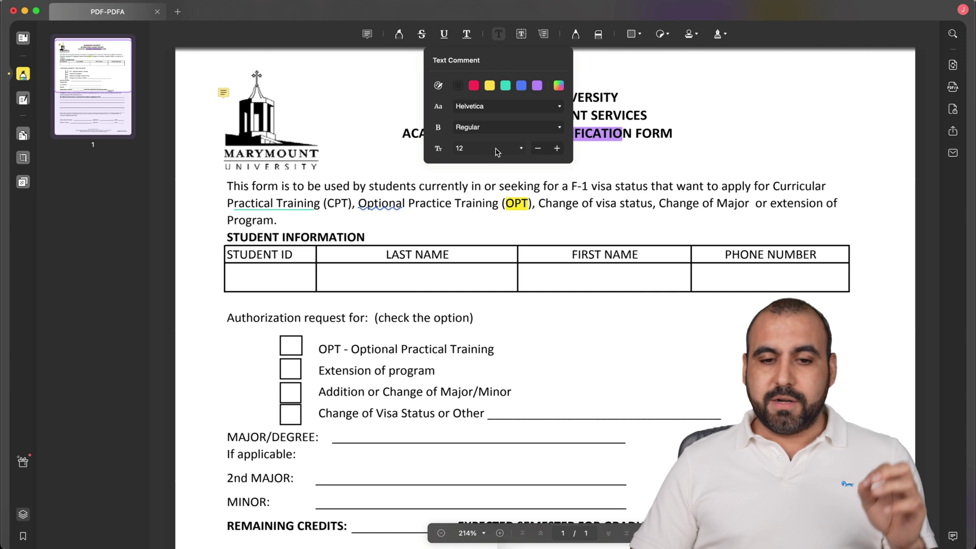
pyautogui.click(704, 125)
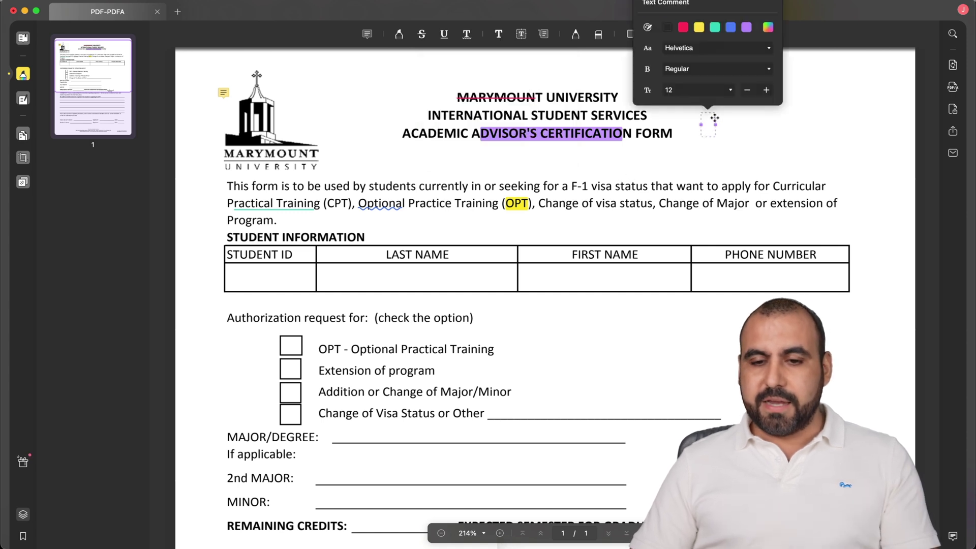
pyautogui.write('ojf;lsdkf;lsd')
pyautogui.press('Return')
pyautogui.write('sdf')
pyautogui.press('Return')
pyautogui.write('sd')
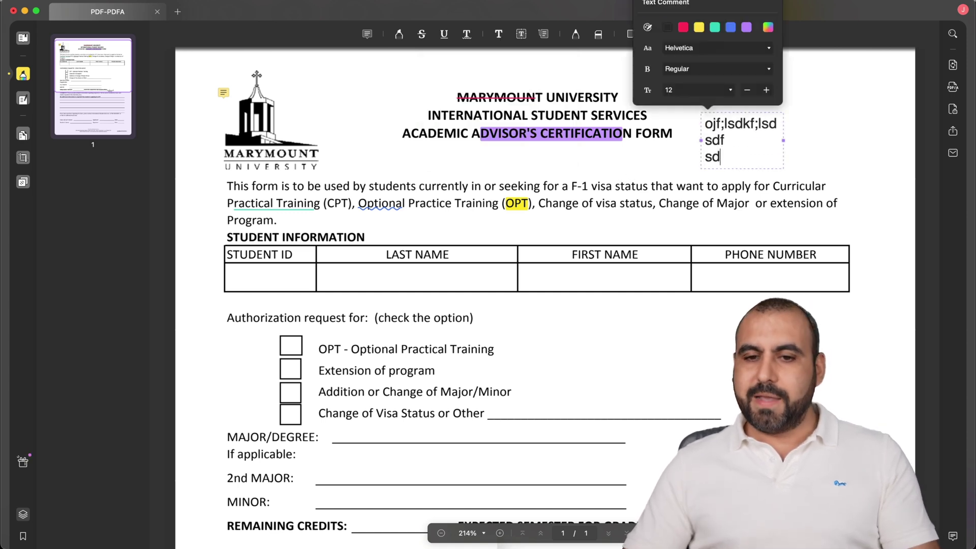
pyautogui.click(668, 148)
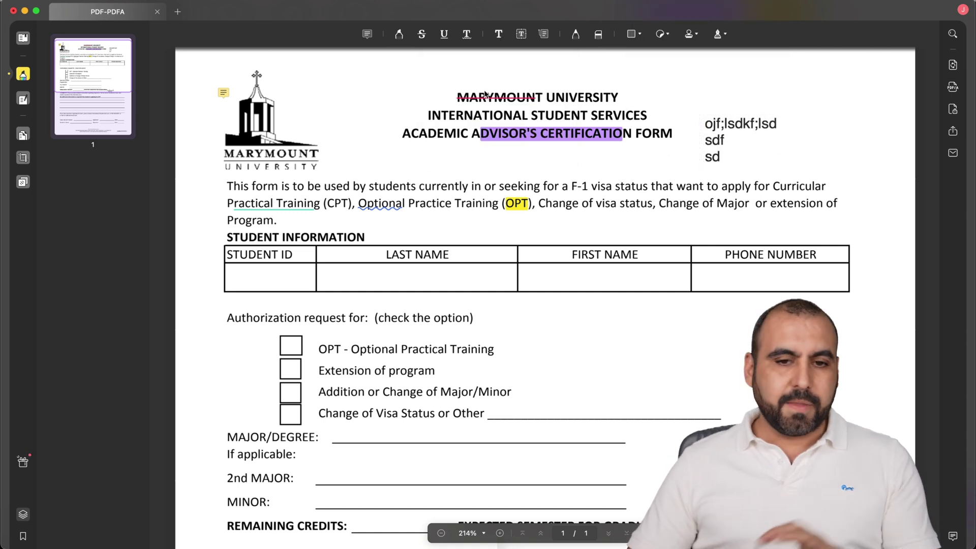
# Place a text box in the form's Phone Number cell.
pyautogui.click(522, 34)
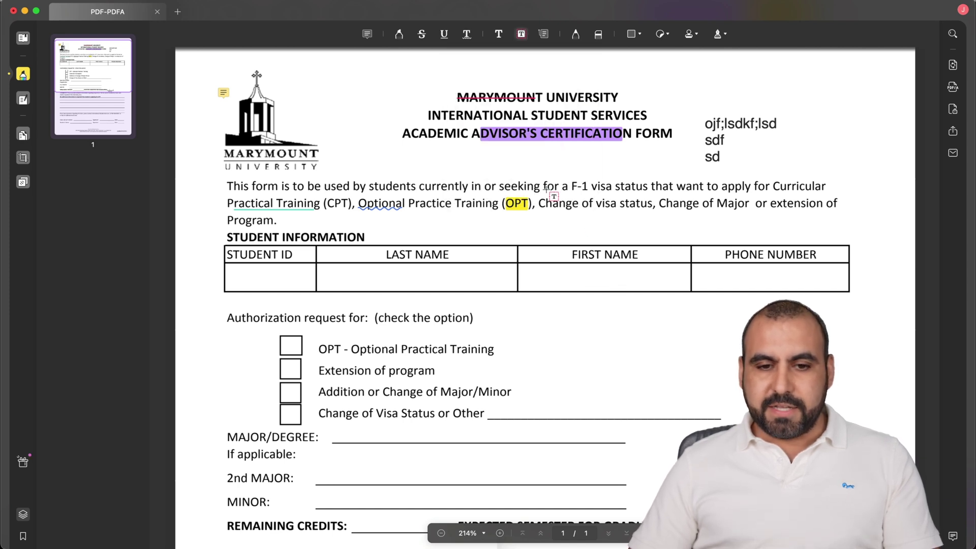
pyautogui.click(694, 278)
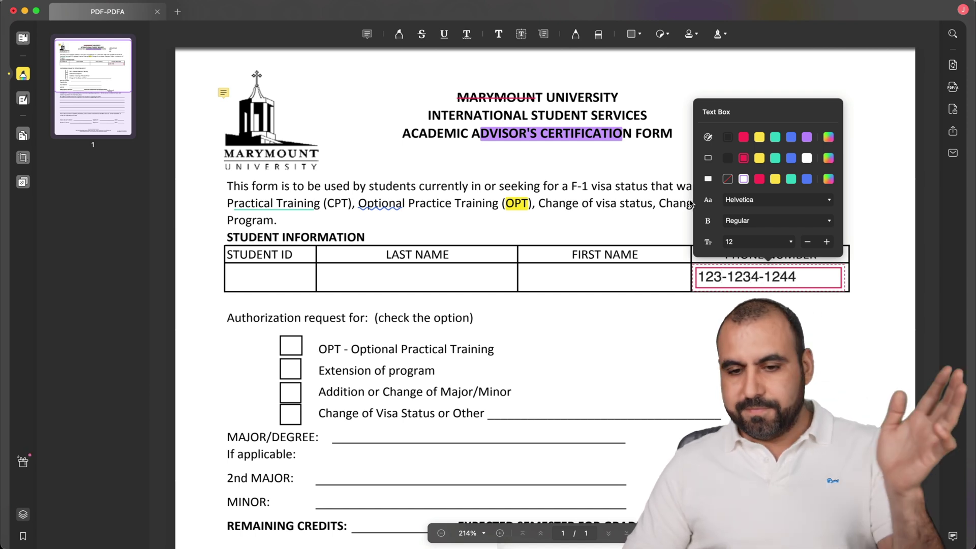
pyautogui.click(637, 159)
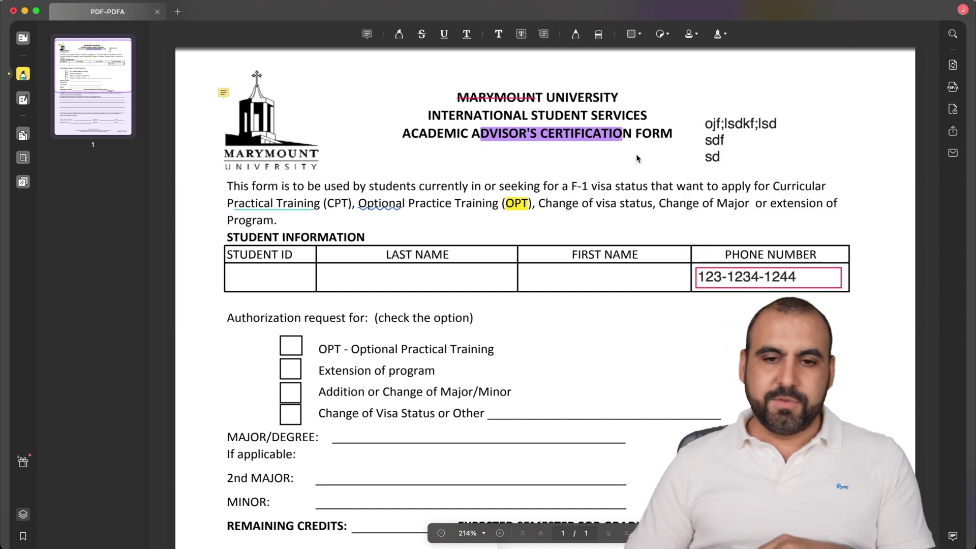
# Draw a text callout from the First Name cell downward reading 'Name goes here!'.
pyautogui.click(544, 34)
pyautogui.moveTo(579, 280); pyautogui.dragTo(679, 357)
pyautogui.write('NAme')
pyautogui.press('BackSpace')
pyautogui.press('BackSpace')
pyautogui.press('BackSpace')
pyautogui.write('name')
pyautogui.press('BackSpace')
pyautogui.press('BackSpace')
pyautogui.press('BackSpace')
pyautogui.press('BackSpace')
pyautogui.press('BackSpace')
pyautogui.write('ame')
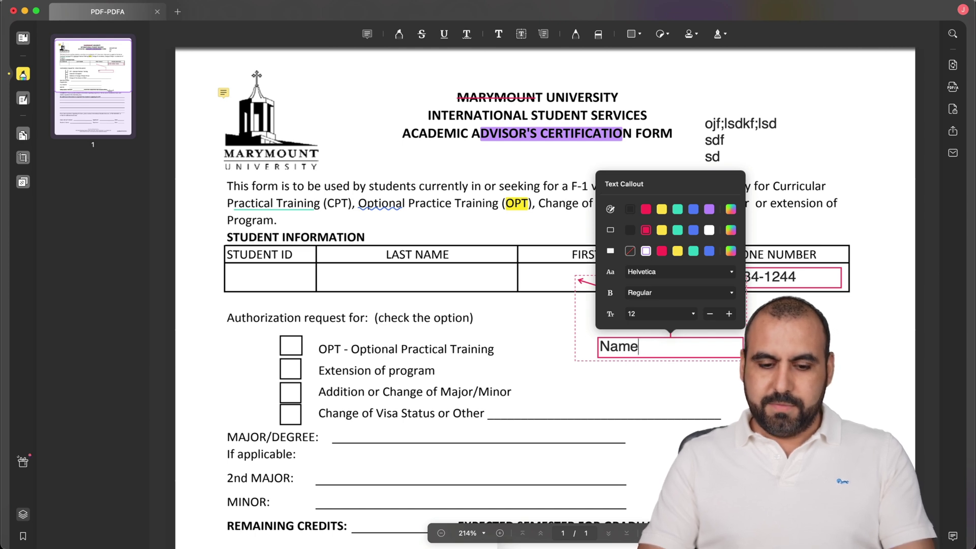
pyautogui.write(' goes here!')
pyautogui.press('Return')
pyautogui.press('Escape')
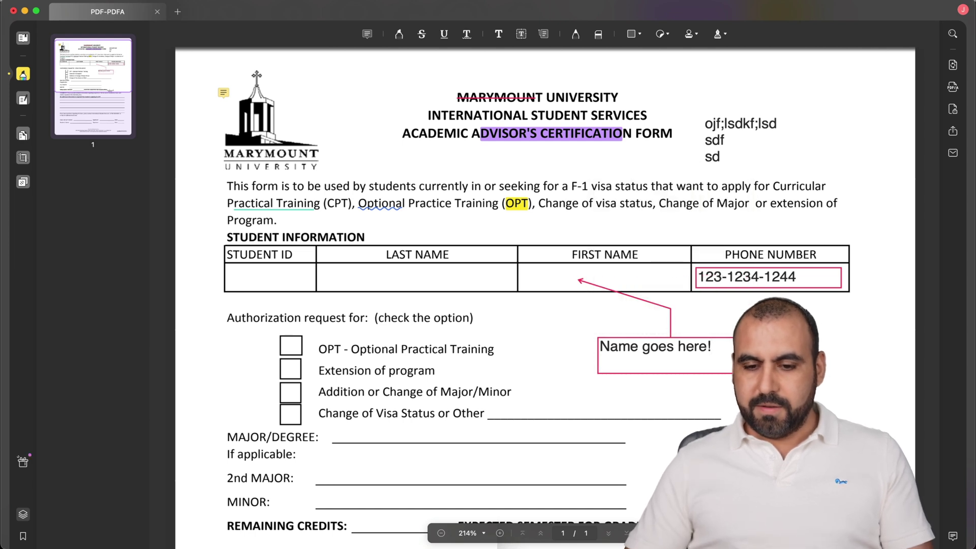
# Shrink the callout box and move it up and slightly left.
pyautogui.moveTo(670, 373); pyautogui.dragTo(670, 357)
pyautogui.moveTo(638, 323); pyautogui.dragTo(553, 330)
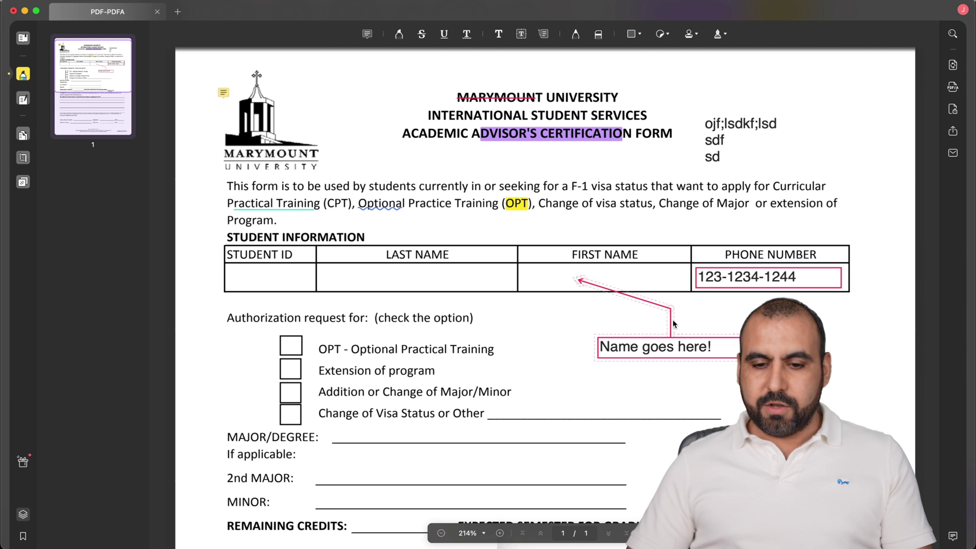
pyautogui.moveTo(671, 336); pyautogui.dragTo(659, 308)
pyautogui.click(676, 379)
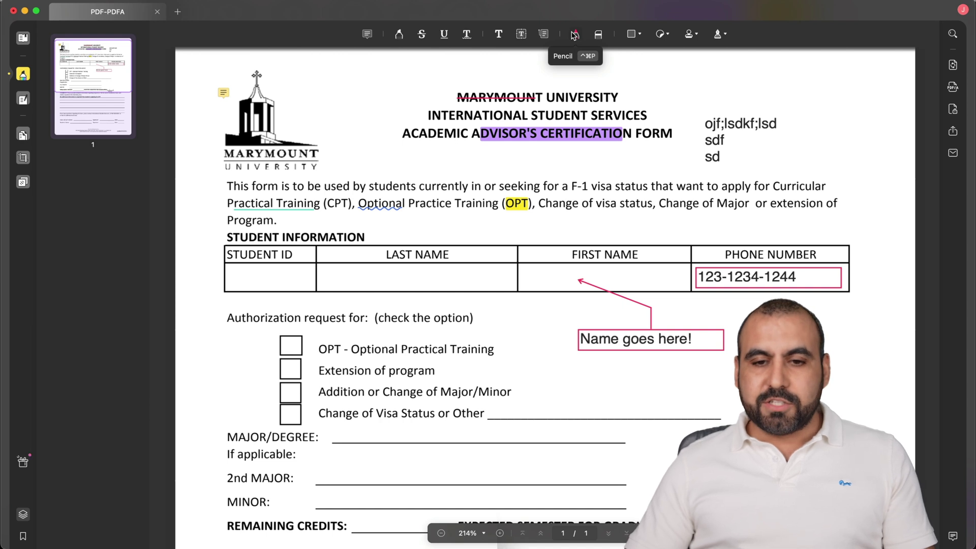
# Browse the rectangle and sticker collections, then open the stamp list with REVISED, APPROVED, CONFIDENTIAL.
pyautogui.click(639, 35)
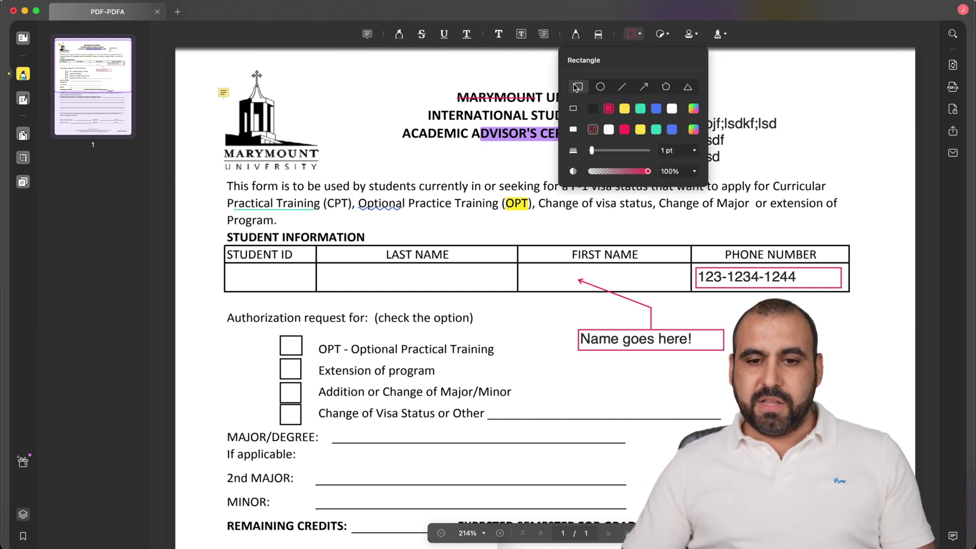
pyautogui.click(665, 33)
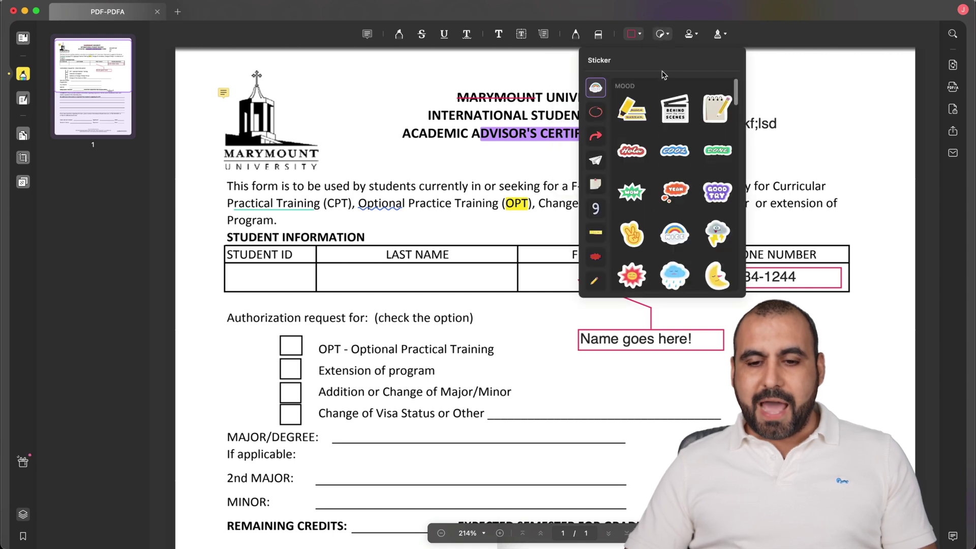
pyautogui.scroll(-15, 653, 205)
pyautogui.scroll(-10, 652, 205)
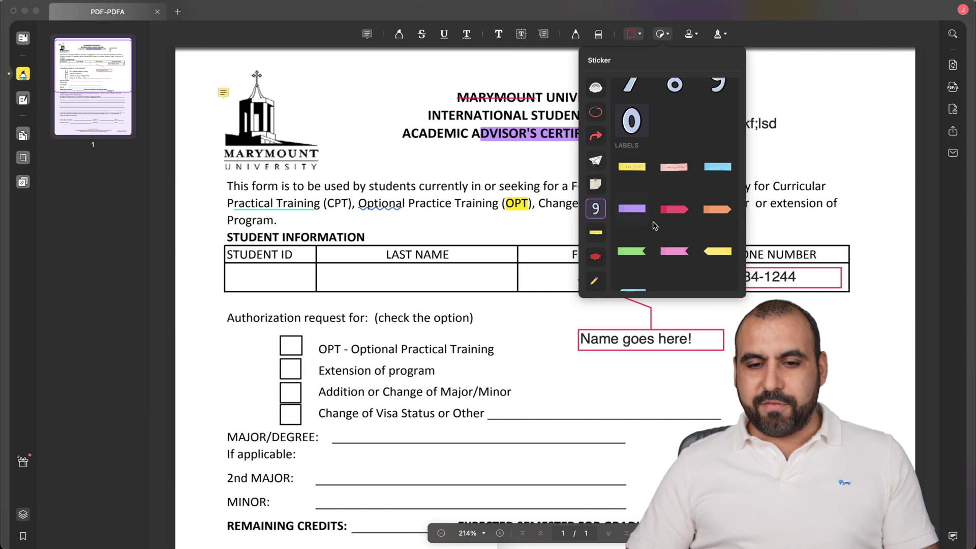
pyautogui.scroll(-12, 642, 210)
pyautogui.scroll(20, 655, 228)
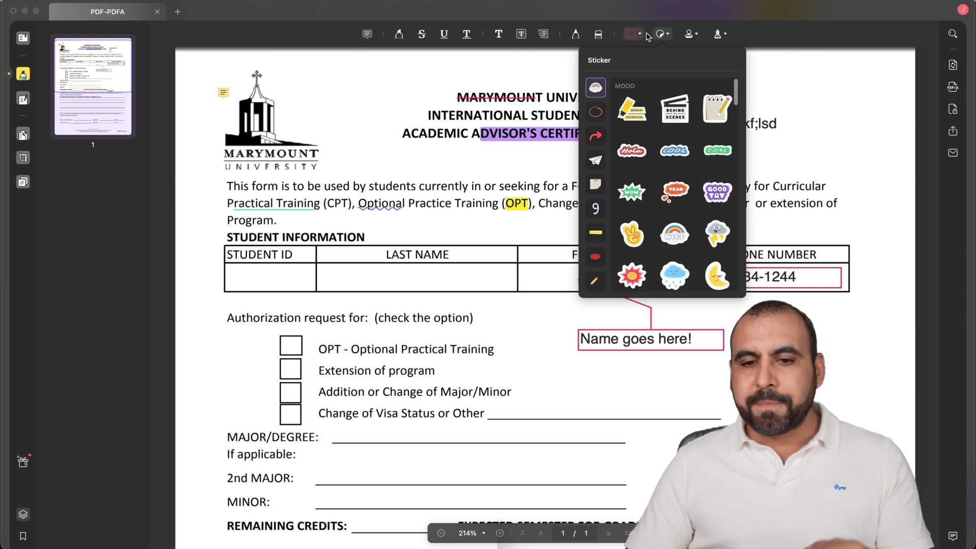
pyautogui.click(691, 34)
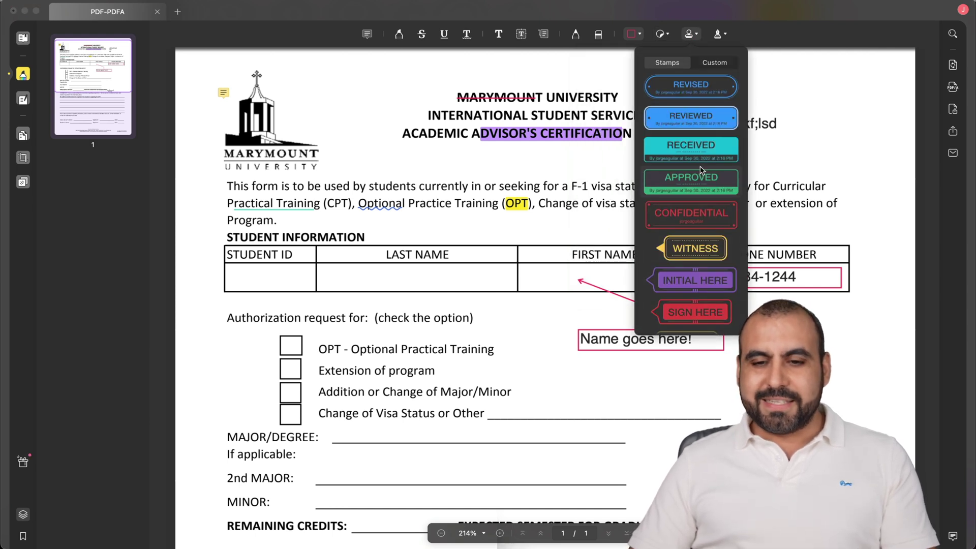
pyautogui.scroll(-8, 701, 169)
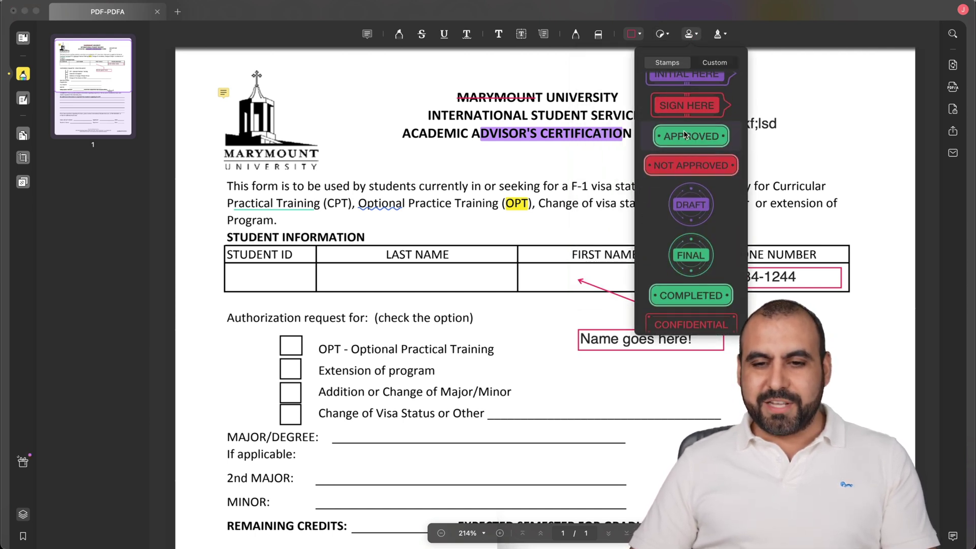
pyautogui.click(685, 134)
pyautogui.scroll(-10, 586, 428)
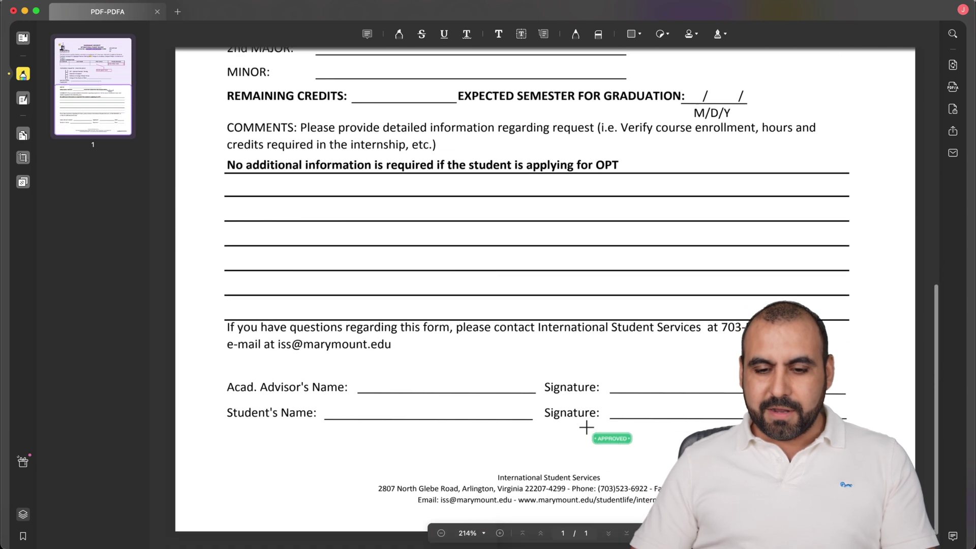
pyautogui.click(224, 451)
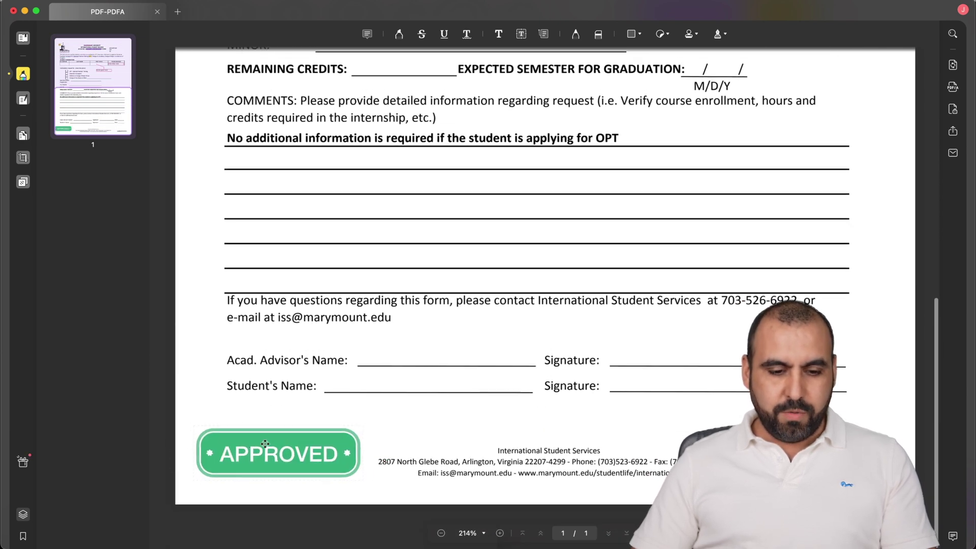
pyautogui.click(720, 33)
pyautogui.click(697, 35)
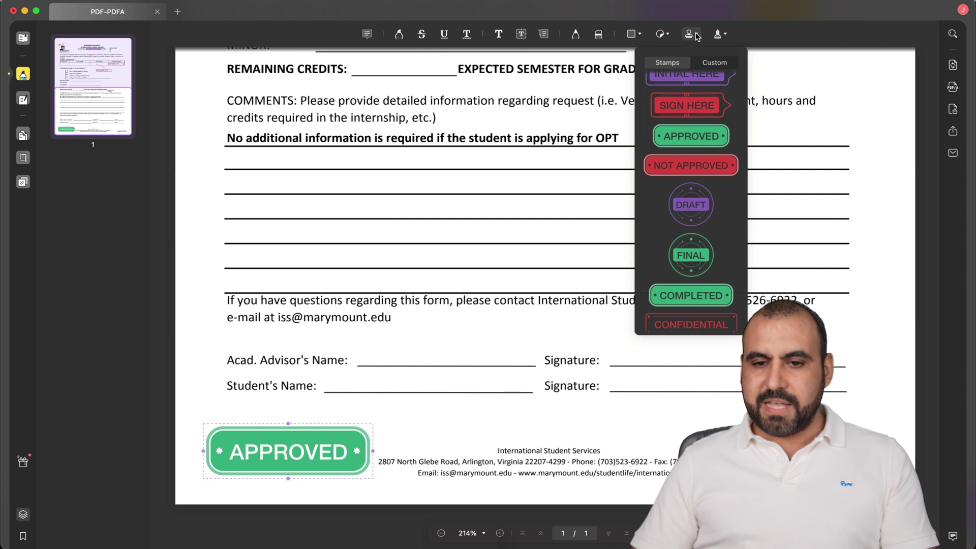
pyautogui.scroll(-5, 687, 163)
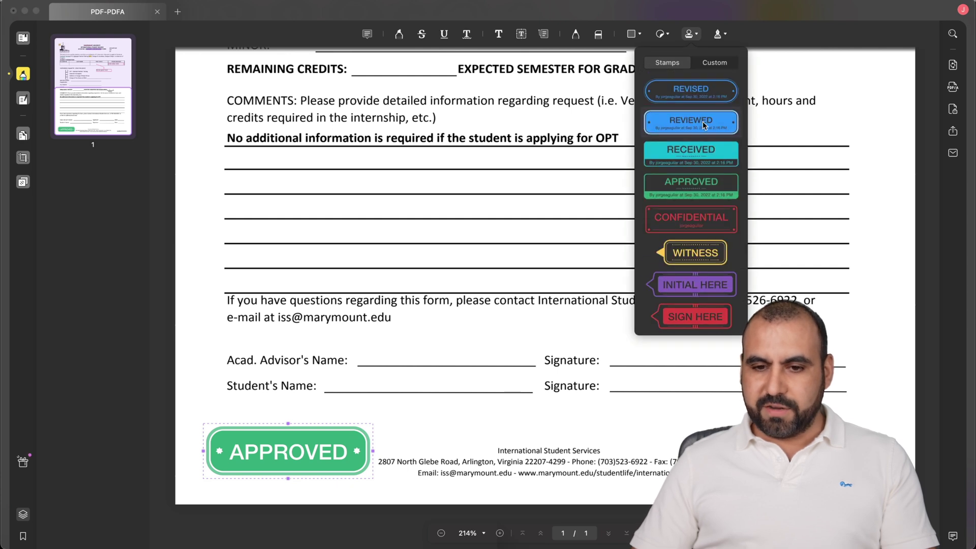
pyautogui.click(697, 184)
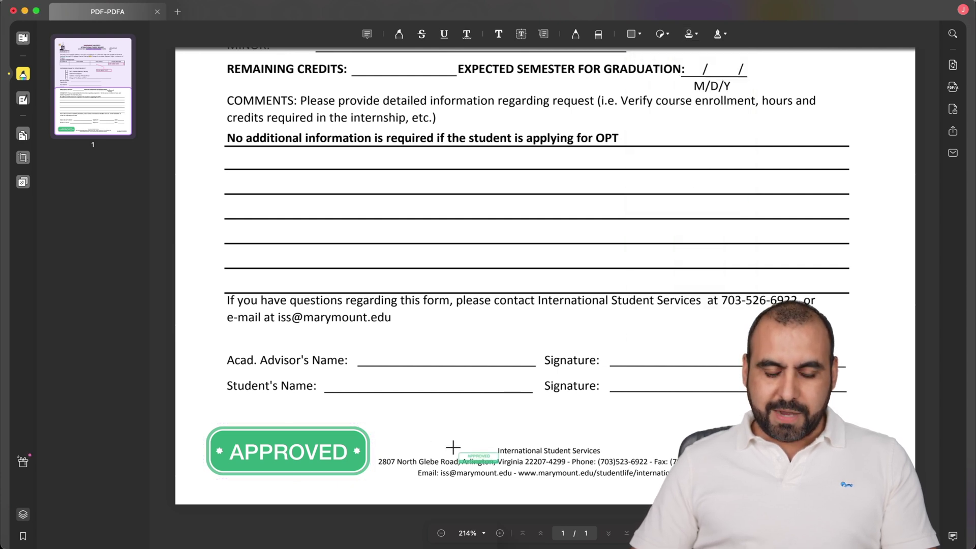
pyautogui.click(432, 422)
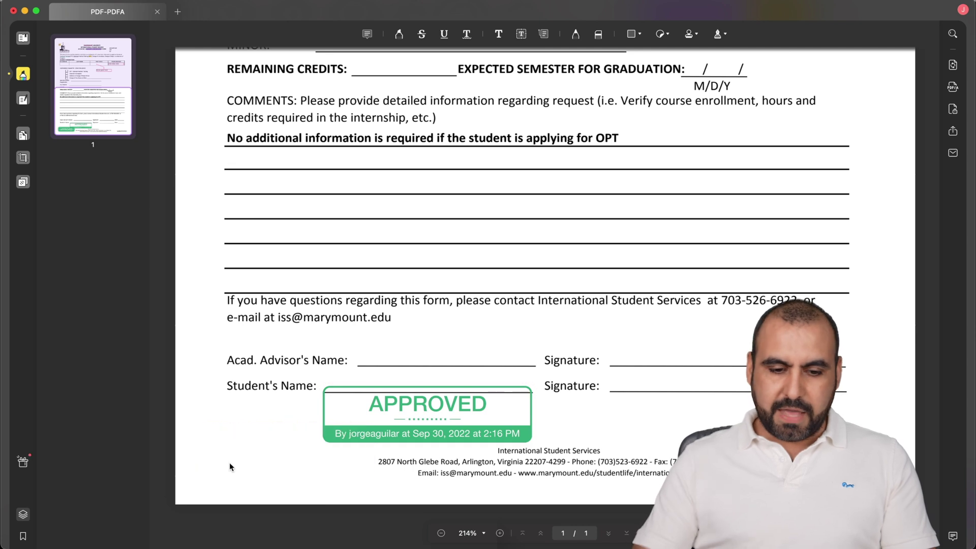
pyautogui.moveTo(381, 436); pyautogui.dragTo(257, 452)
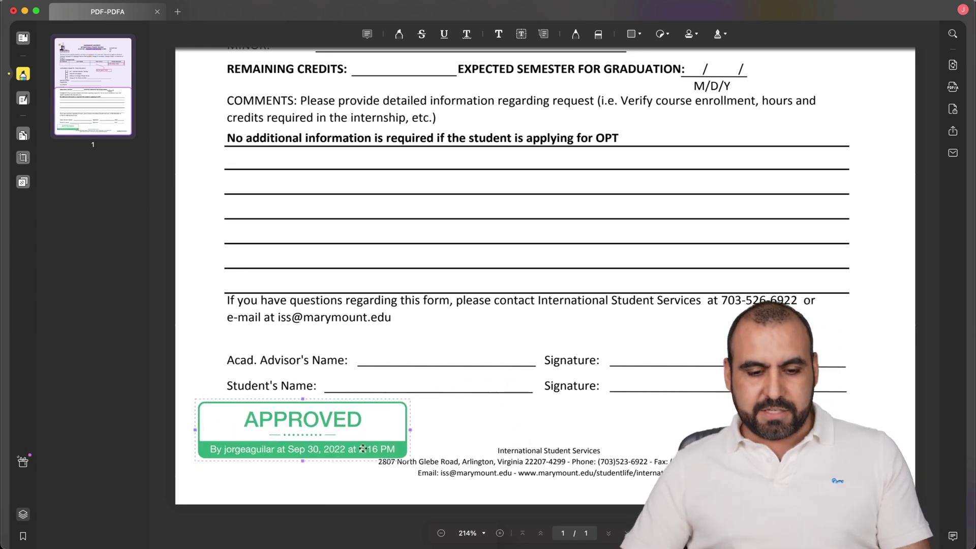
pyautogui.press('Delete')
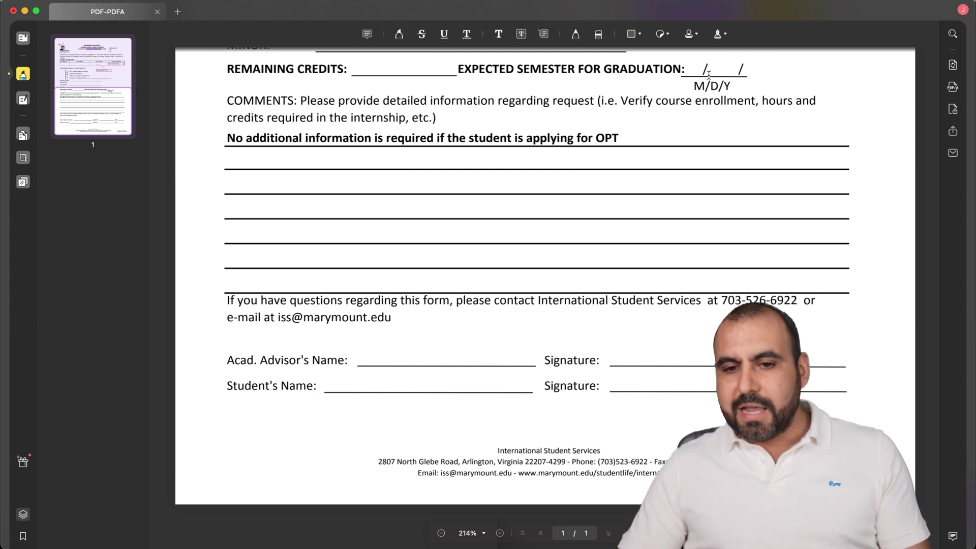
# Draw and save a new freehand signature.
pyautogui.click(718, 34)
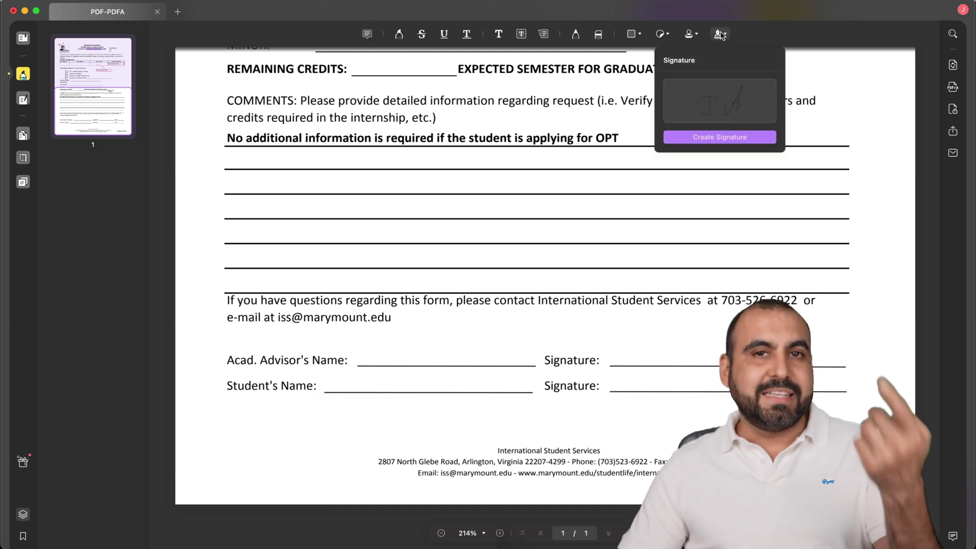
pyautogui.click(719, 137)
pyautogui.moveTo(428, 305)
pyautogui.mouseDown()
pyautogui.moveTo(488, 301)
pyautogui.moveTo(560, 242)
pyautogui.moveTo(577, 263)
pyautogui.mouseUp()
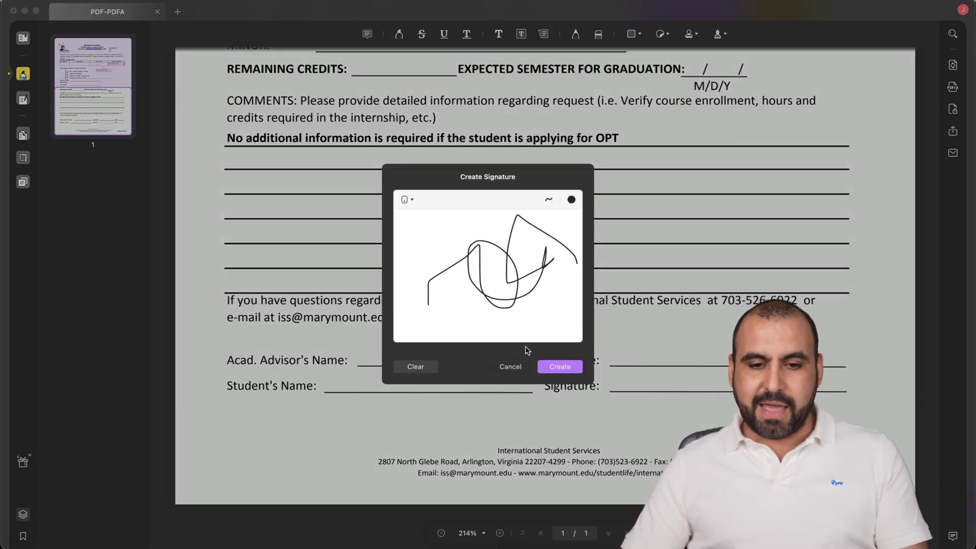
pyautogui.click(406, 200)
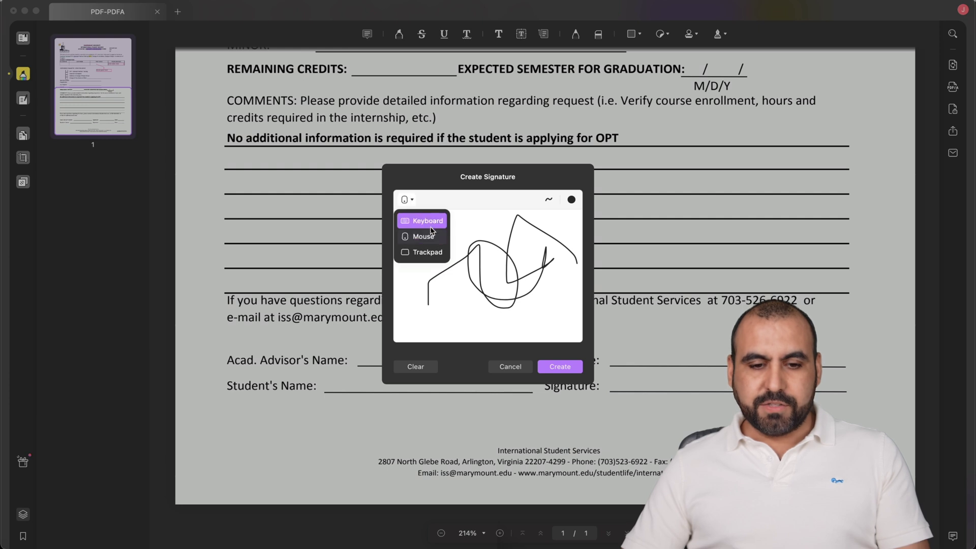
pyautogui.click(499, 284)
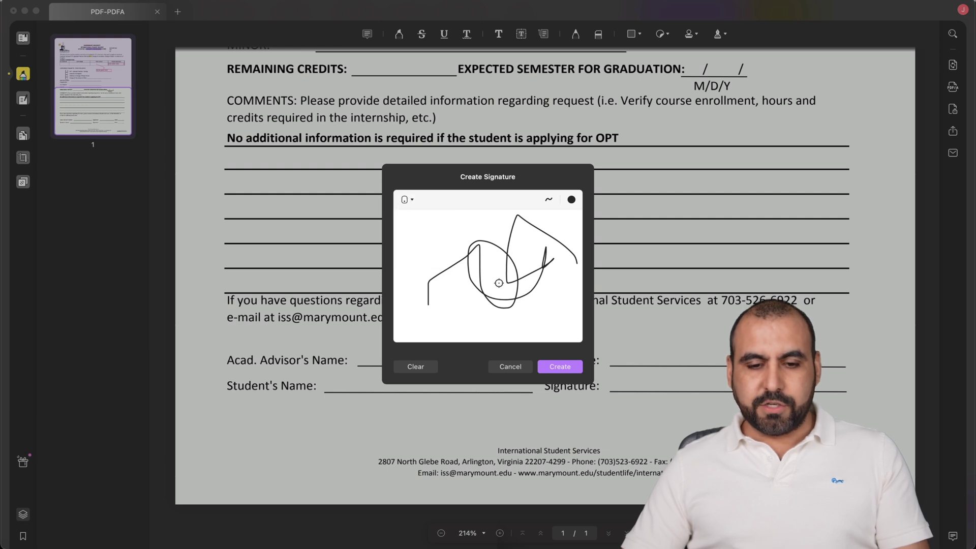
pyautogui.click(559, 366)
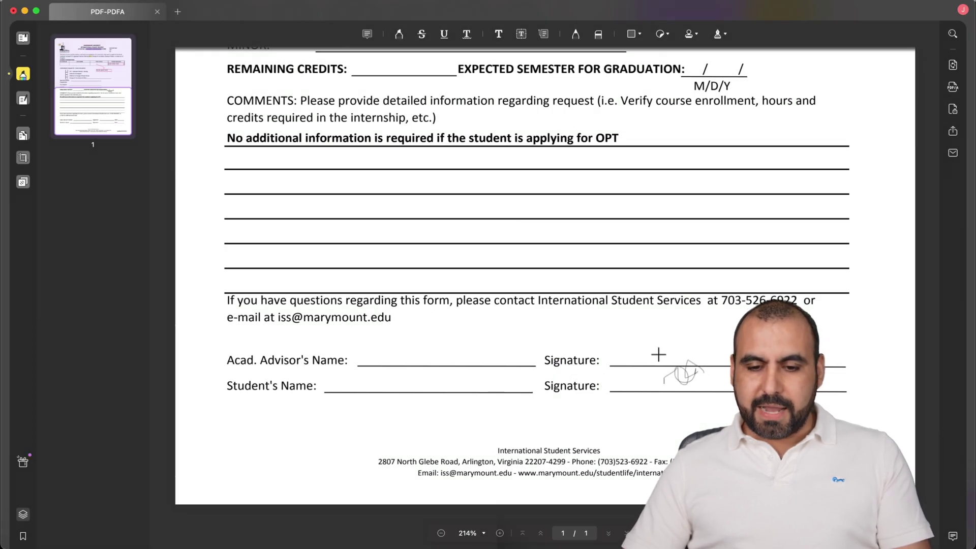
# Place the signature, shrink it, and fit it onto the Acad. Advisor's Signature line.
pyautogui.click(642, 350)
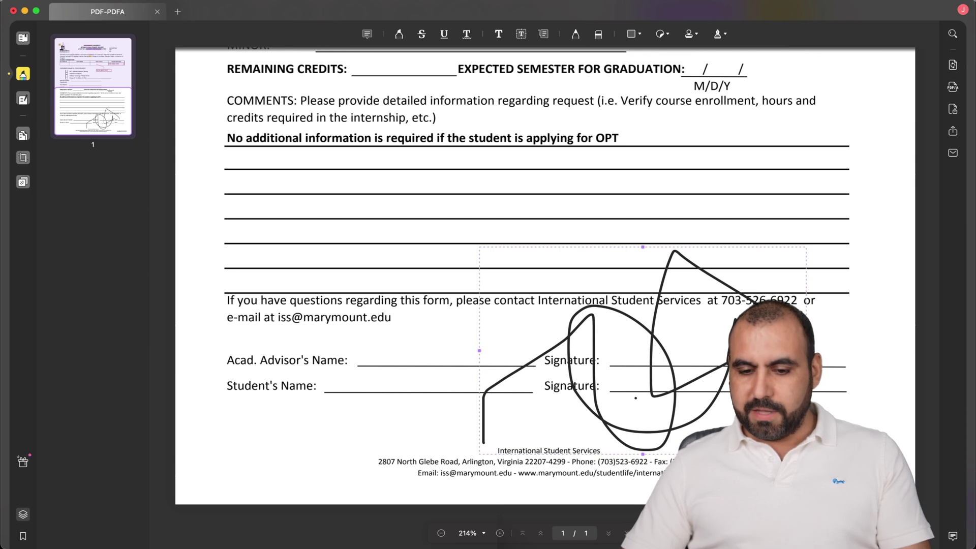
pyautogui.moveTo(643, 447); pyautogui.dragTo(644, 349)
pyautogui.moveTo(633, 315)
pyautogui.mouseDown()
pyautogui.moveTo(651, 275)
pyautogui.moveTo(642, 327)
pyautogui.moveTo(668, 331)
pyautogui.mouseUp()
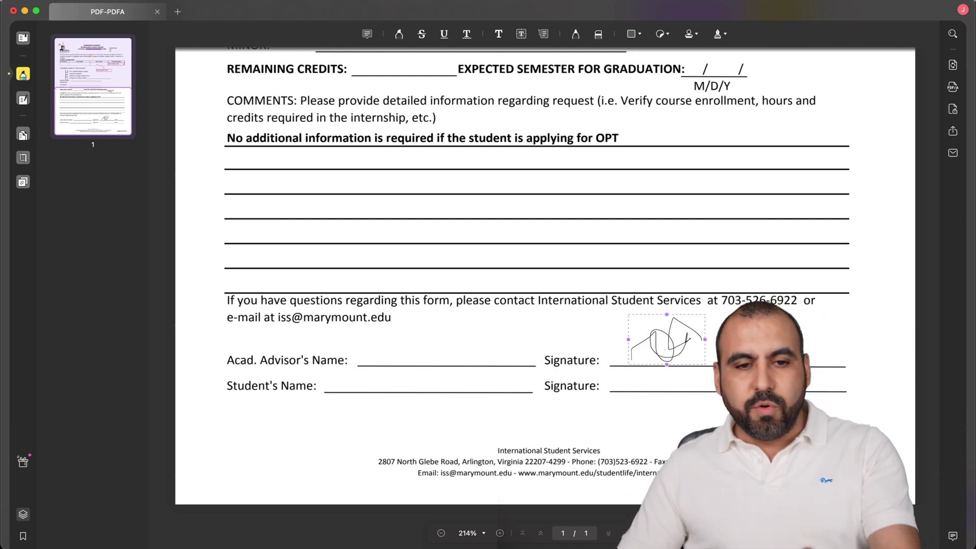
pyautogui.scroll(15, 705, 224)
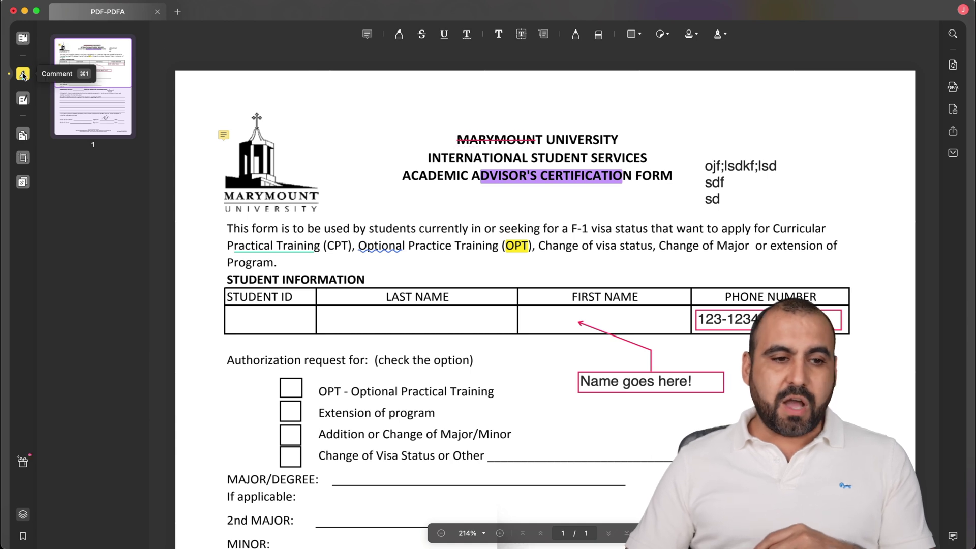
# In Edit PDF mode, change the label '2nd MAJOR' to '3rd MAJOR'.
pyautogui.click(23, 100)
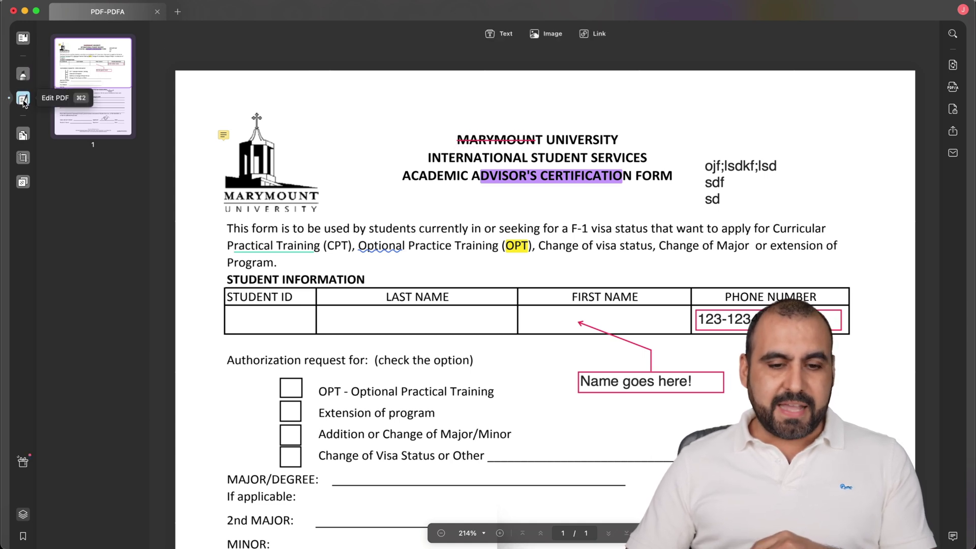
pyautogui.scroll(-5, 532, 332)
pyautogui.scroll(-1, 532, 335)
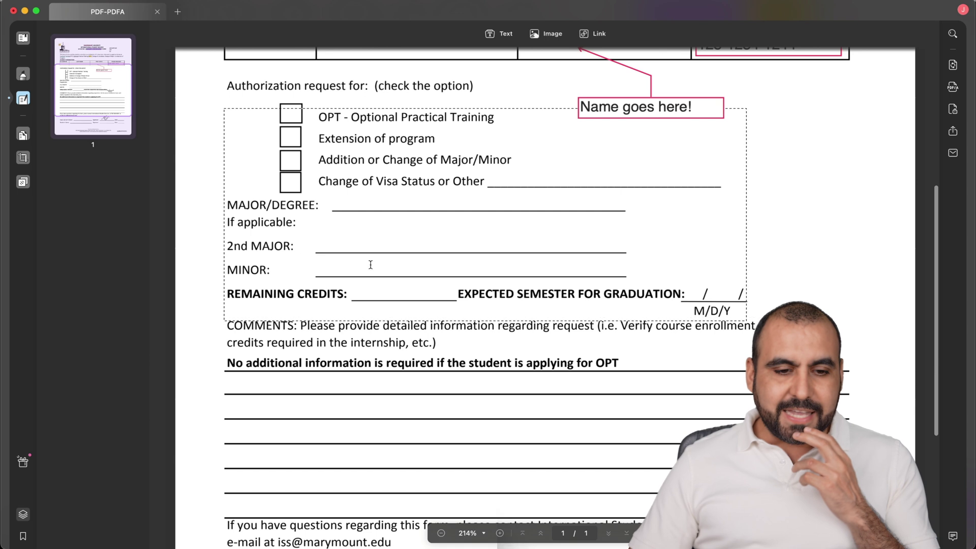
pyautogui.click(265, 246)
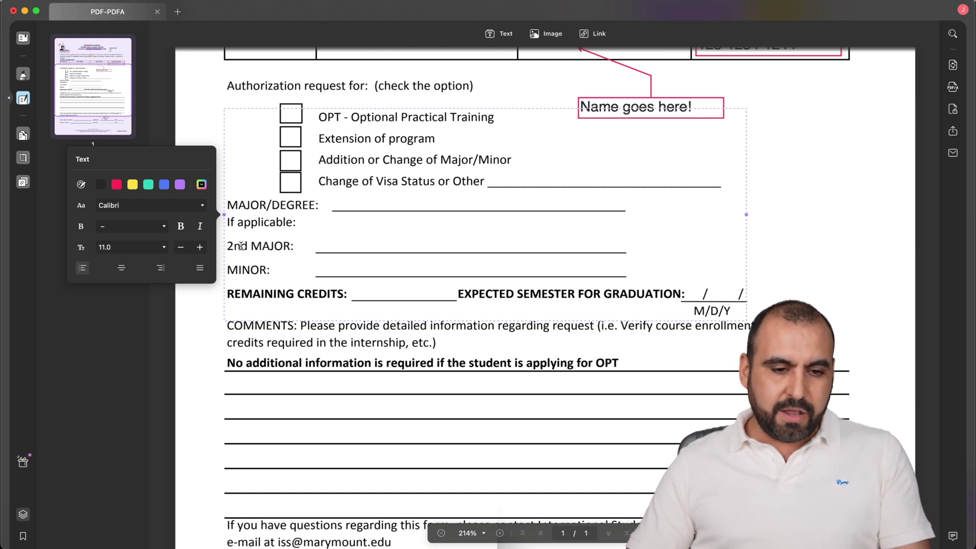
pyautogui.press('BackSpace')
pyautogui.press('BackSpace')
pyautogui.write('3r')
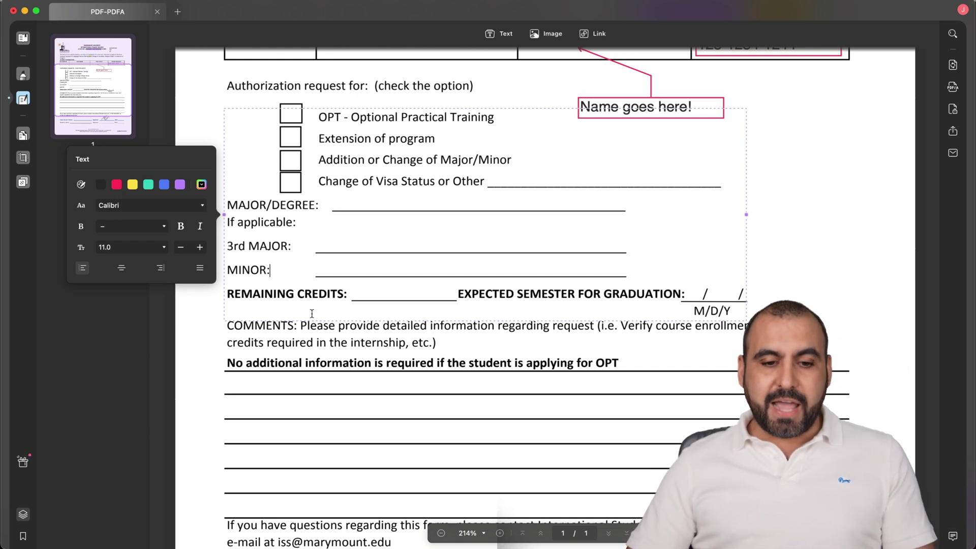
pyautogui.scroll(5, 372, 314)
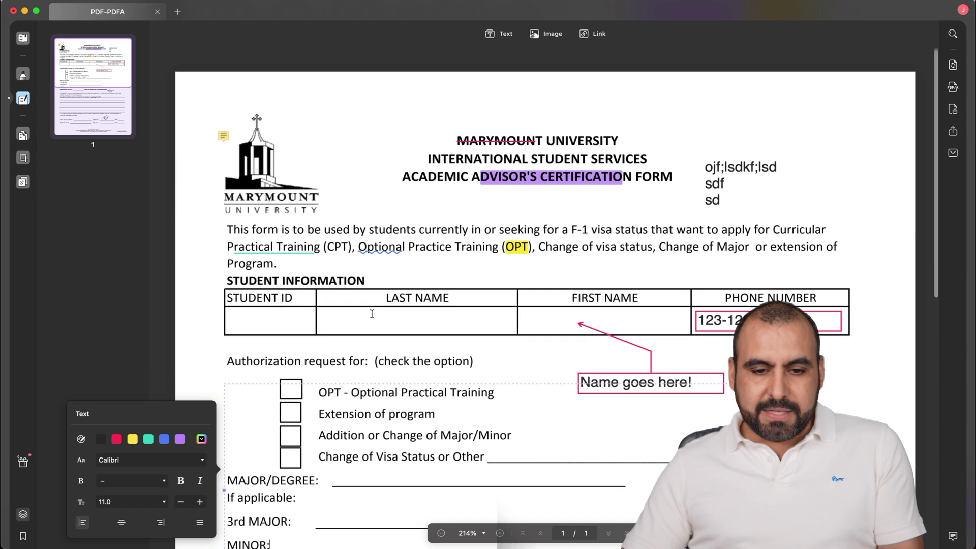
# Make the word 'seeking' italic, blue and 14 pt.
pyautogui.scroll(-10, 397, 350)
pyautogui.scroll(7, 398, 351)
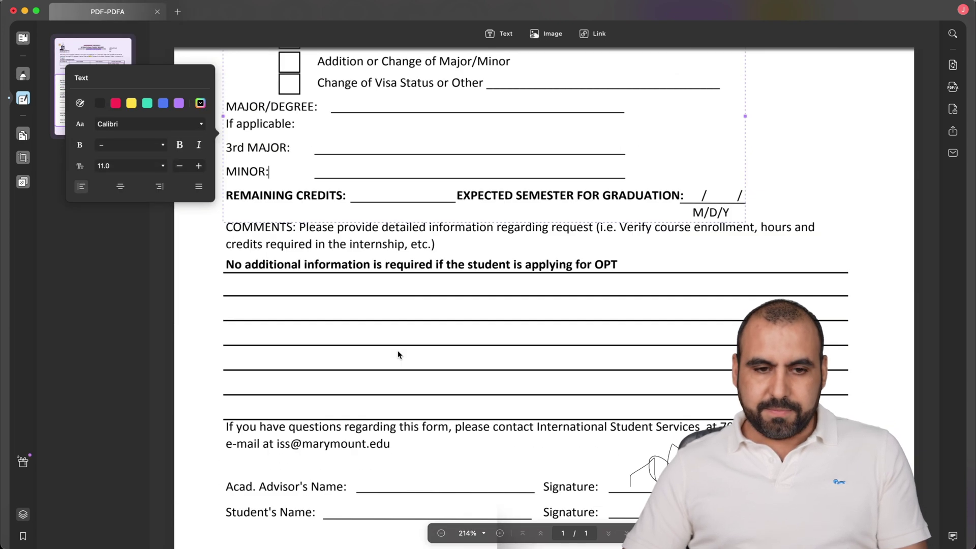
pyautogui.scroll(4, 456, 190)
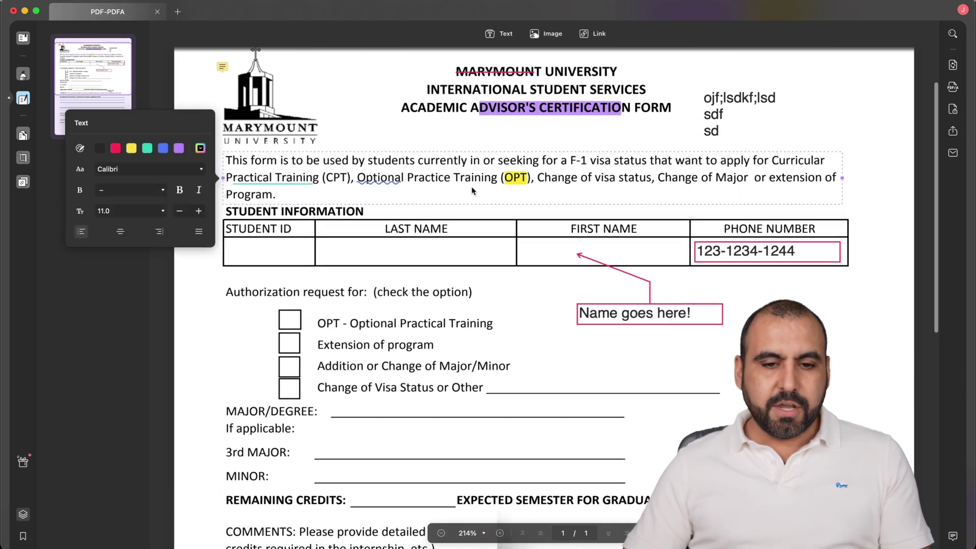
pyautogui.doubleClick(519, 172)
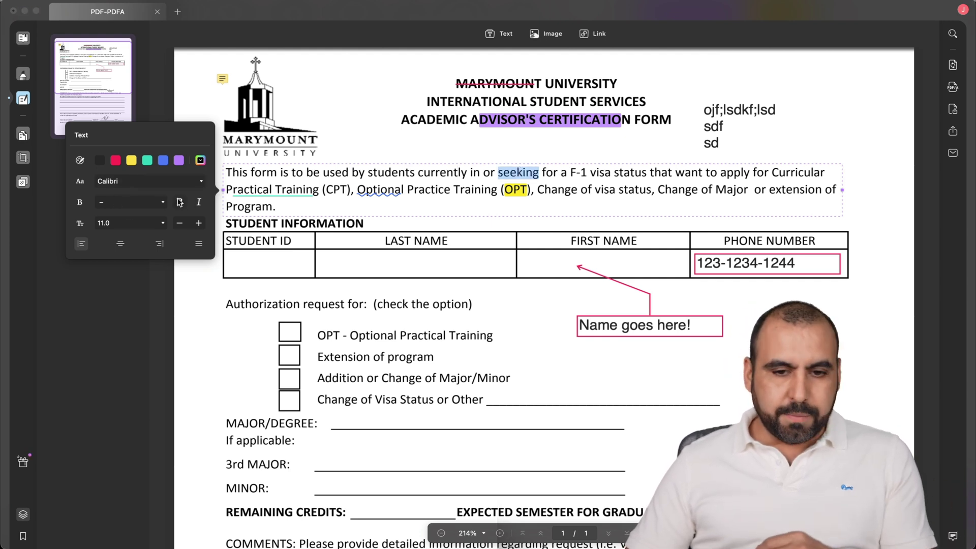
pyautogui.click(199, 204)
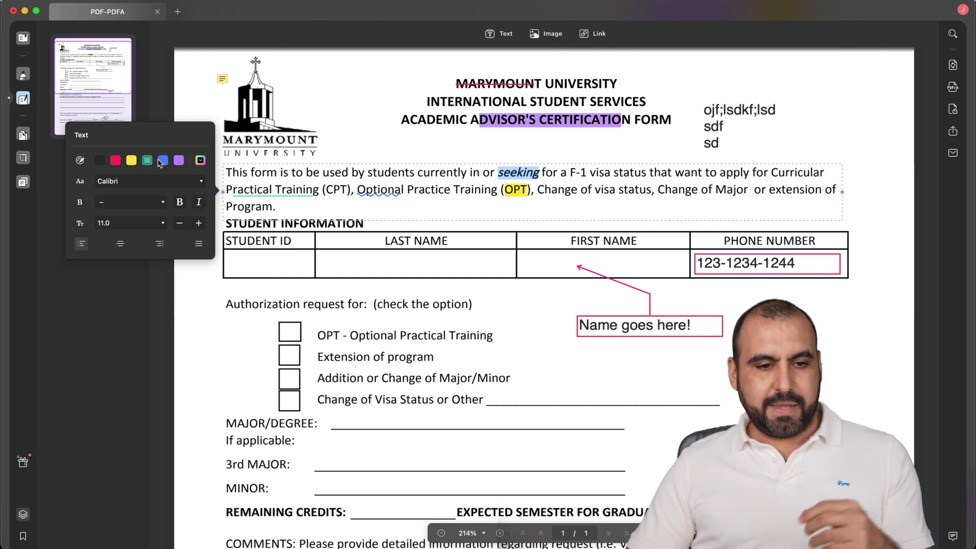
pyautogui.click(163, 160)
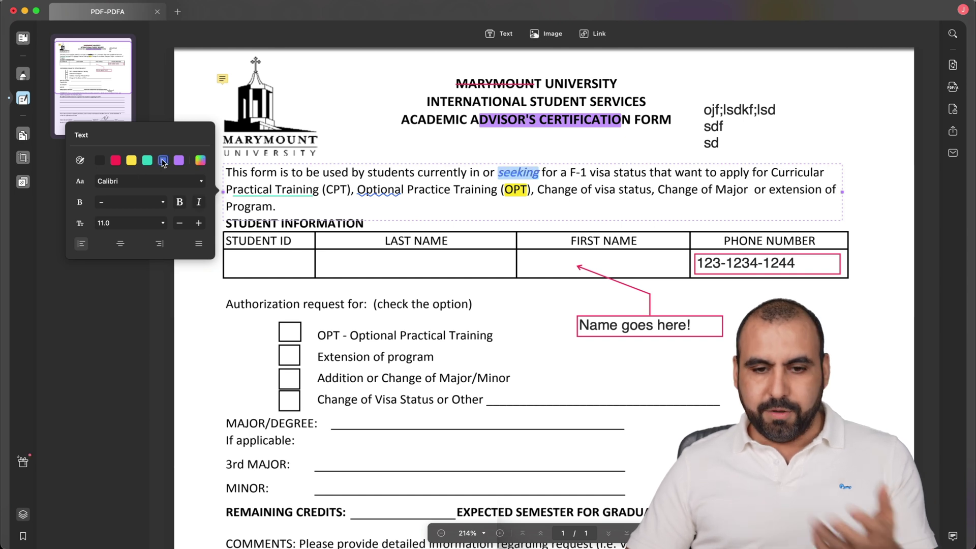
pyautogui.click(163, 226)
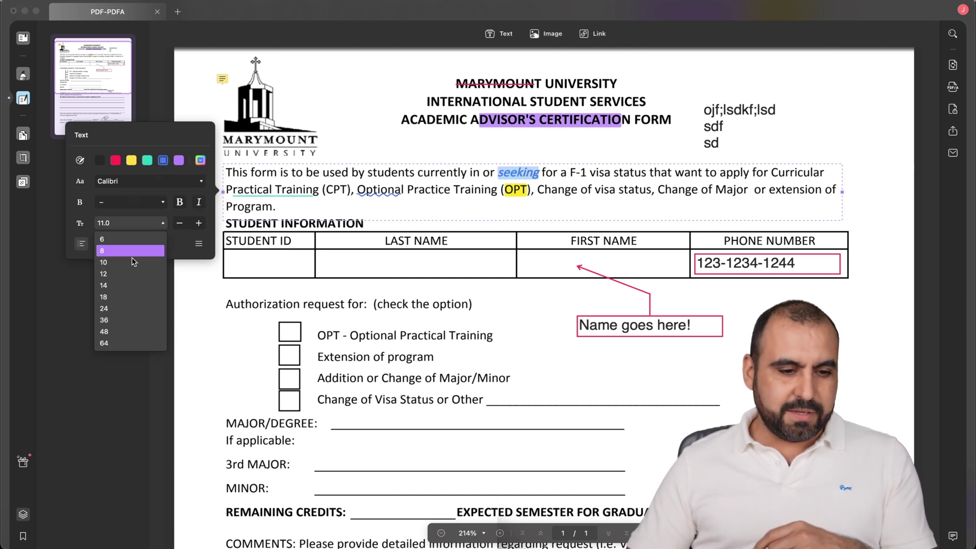
pyautogui.click(121, 287)
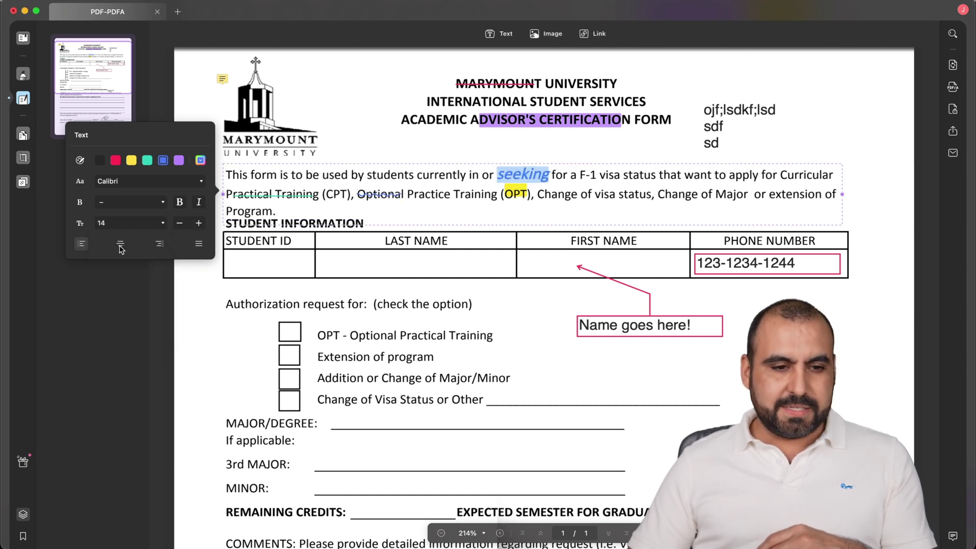
pyautogui.click(376, 158)
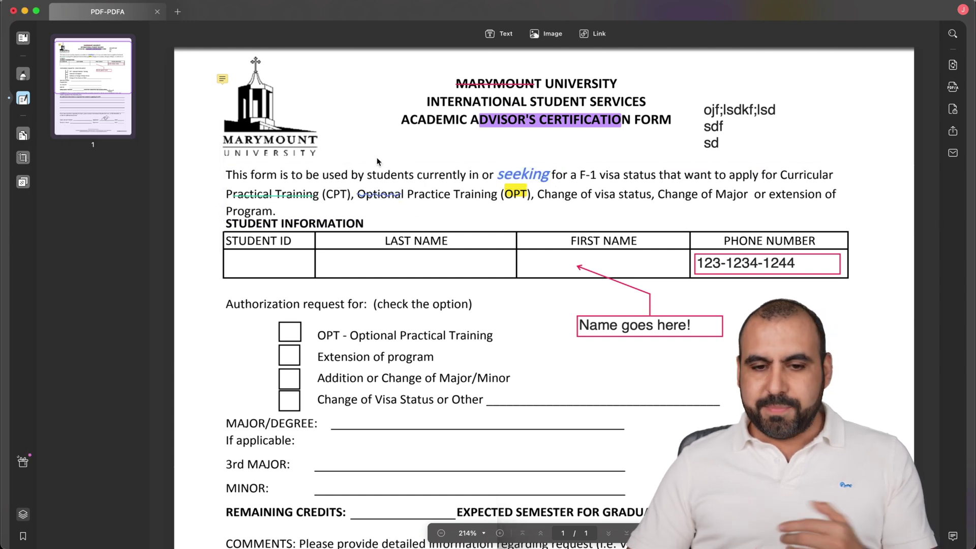
# Make the word 'want' purple and enlarge it three size steps.
pyautogui.doubleClick(698, 175)
pyautogui.click(179, 164)
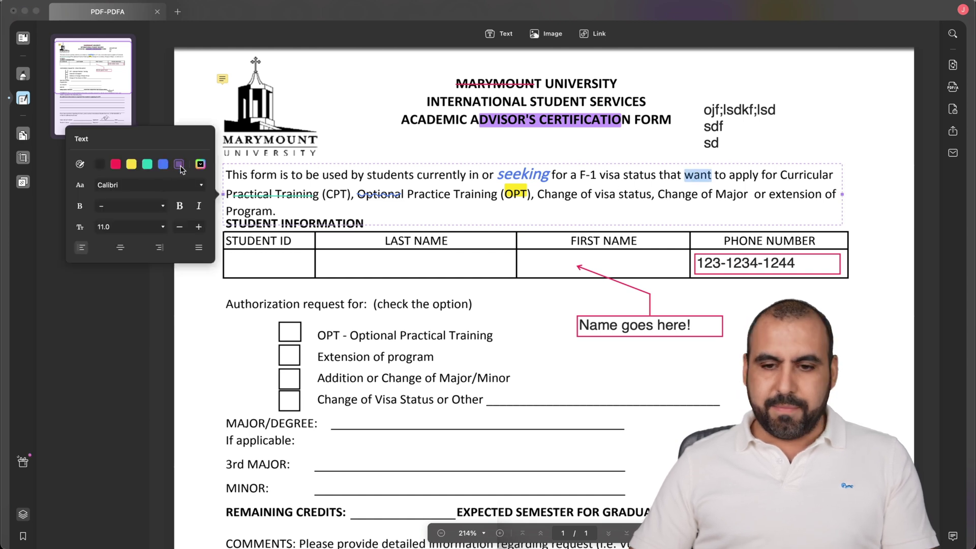
pyautogui.click(199, 227)
pyautogui.click(199, 228)
pyautogui.click(199, 227)
pyautogui.click(469, 218)
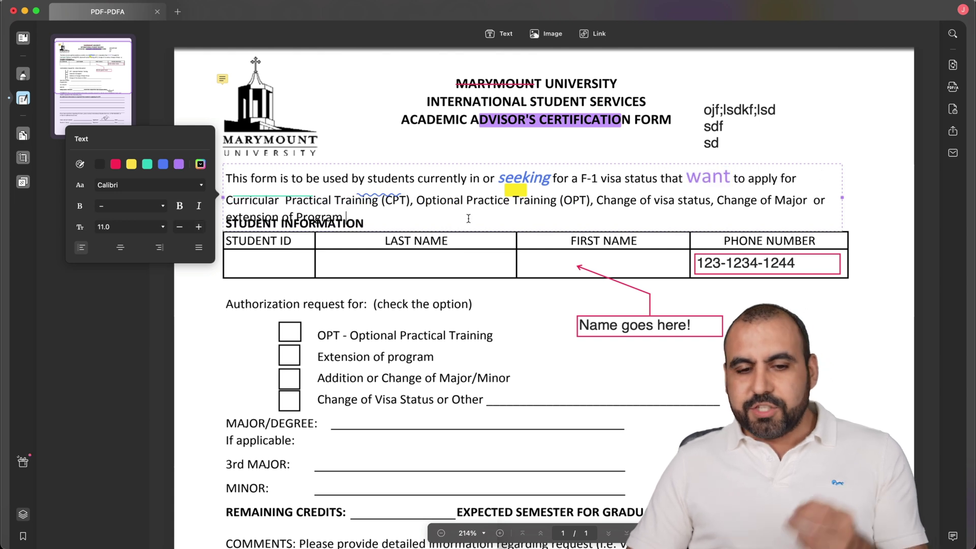
# Select the Marymount logo image at the top left of the form.
pyautogui.click(300, 153)
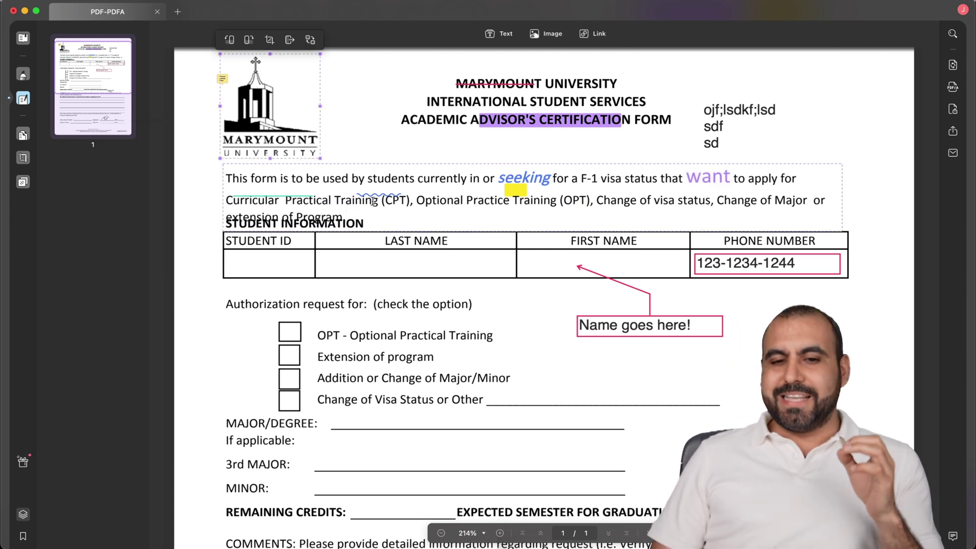
pyautogui.click(352, 187)
pyautogui.click(540, 305)
pyautogui.scroll(2, 540, 305)
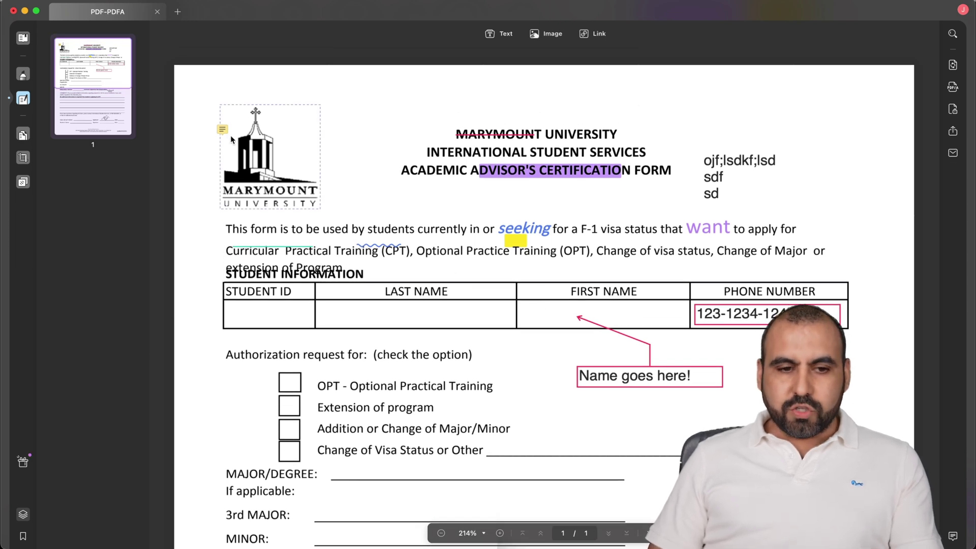
pyautogui.click(286, 156)
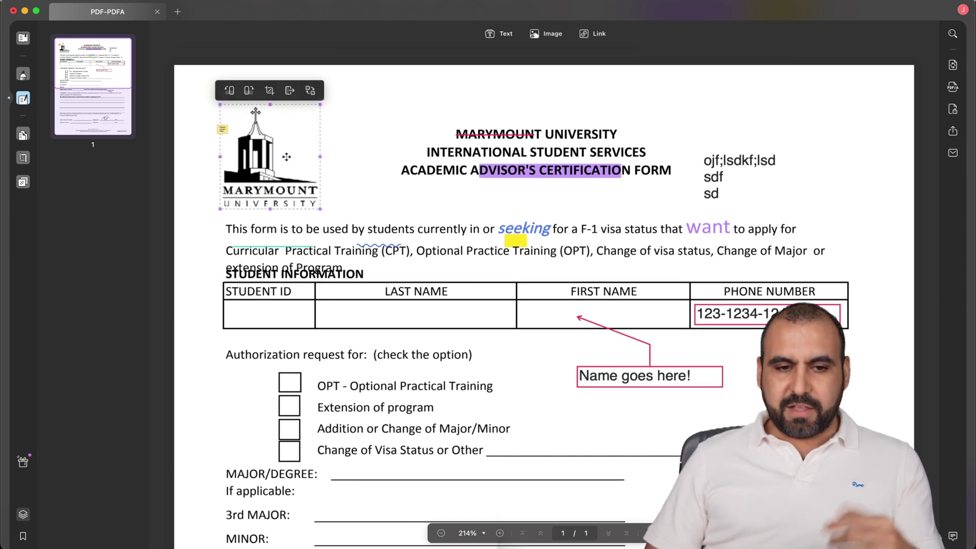
pyautogui.click(230, 91)
pyautogui.click(249, 93)
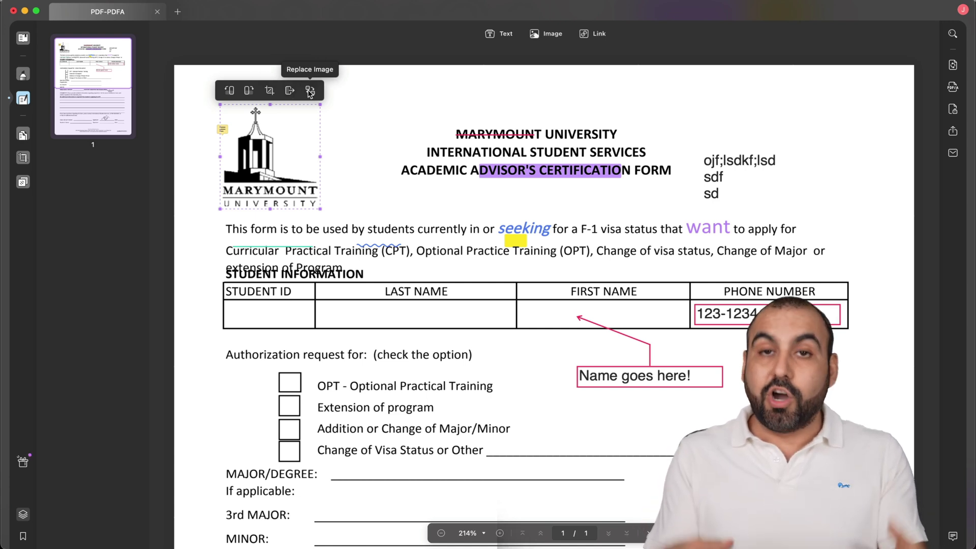
pyautogui.click(539, 136)
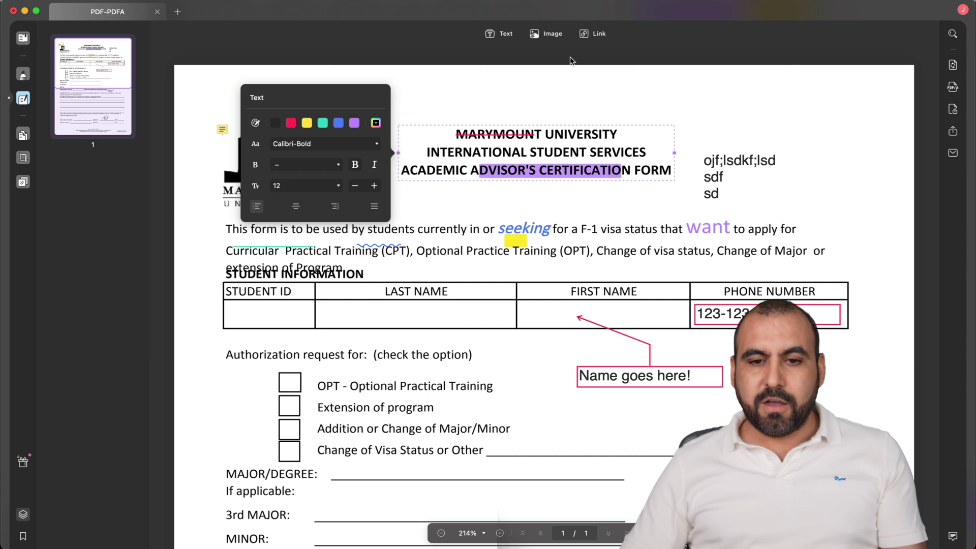
pyautogui.click(595, 34)
pyautogui.click(717, 87)
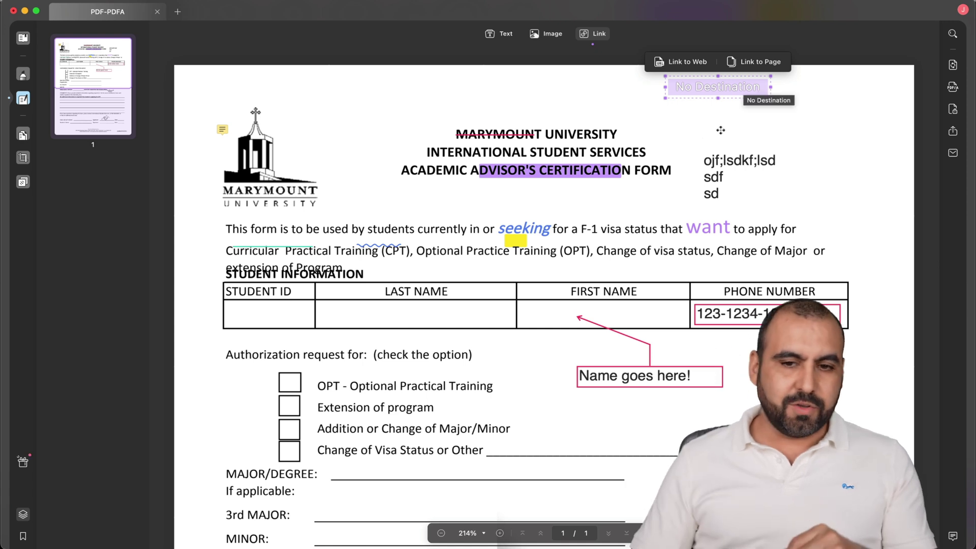
pyautogui.click(585, 79)
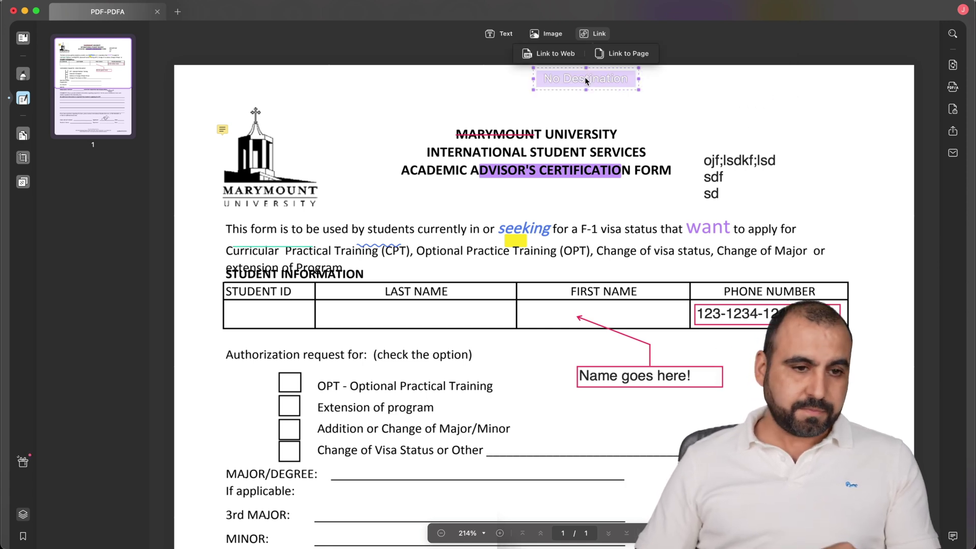
pyautogui.press('Escape')
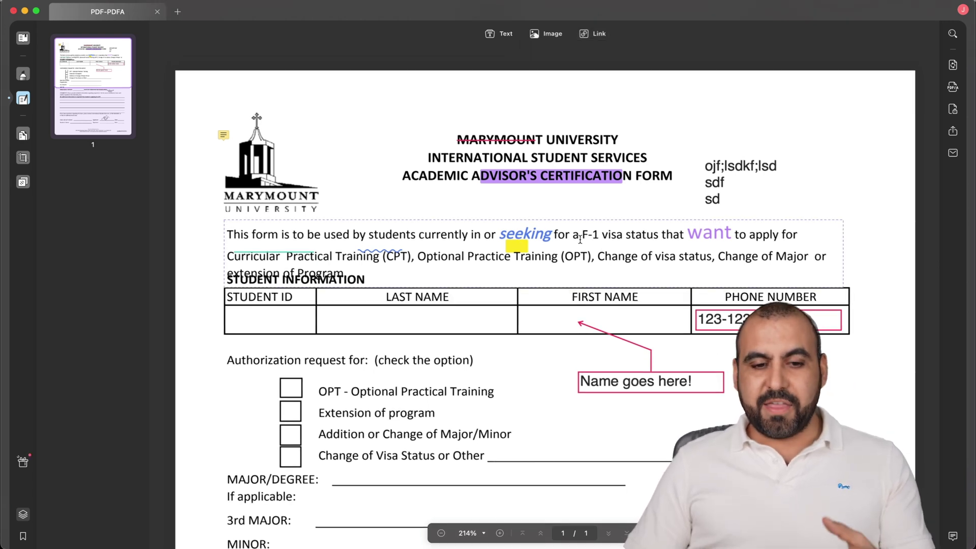
# Return the words 'seeking' and 'want' to 11 pt, then leave paragraph editing for Organize Pages.
pyautogui.doubleClick(529, 232)
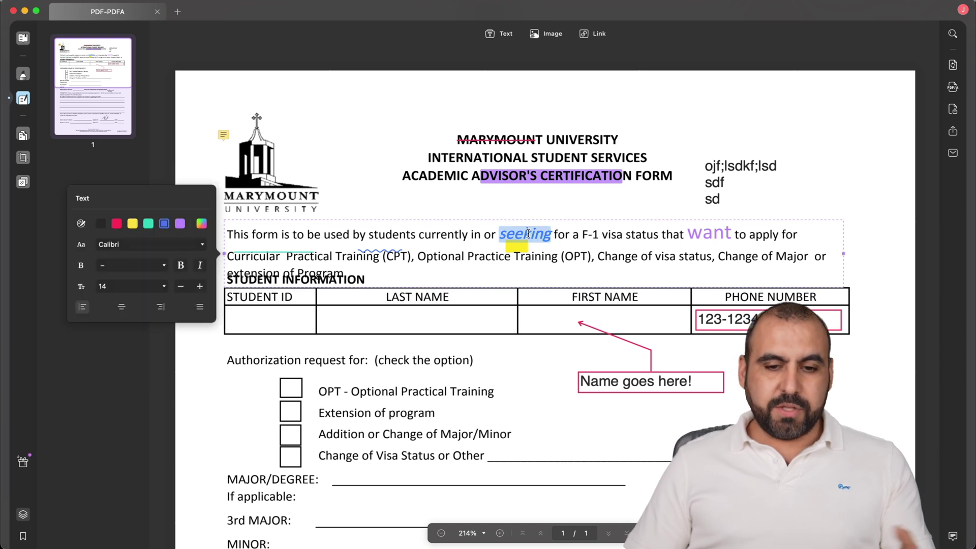
pyautogui.click(132, 285)
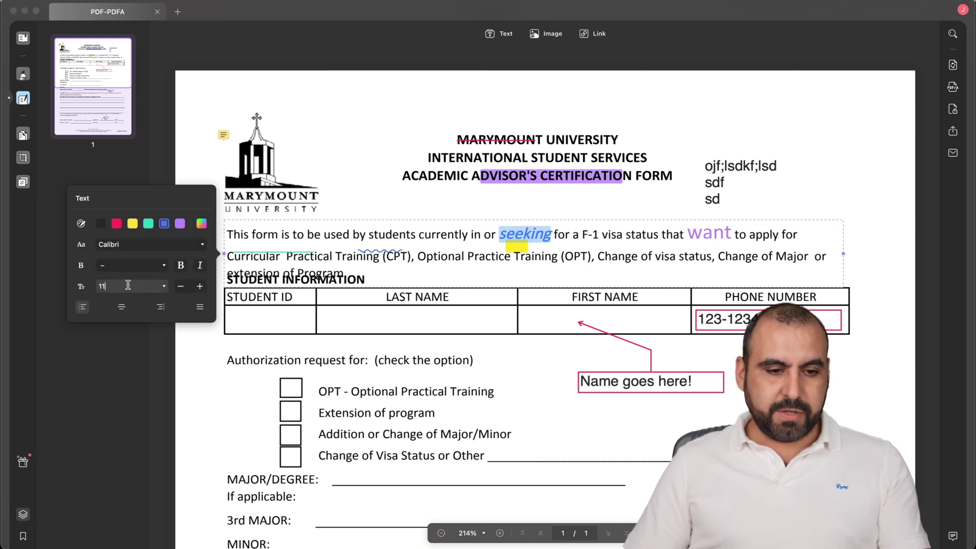
pyautogui.press('Return')
pyautogui.doubleClick(696, 234)
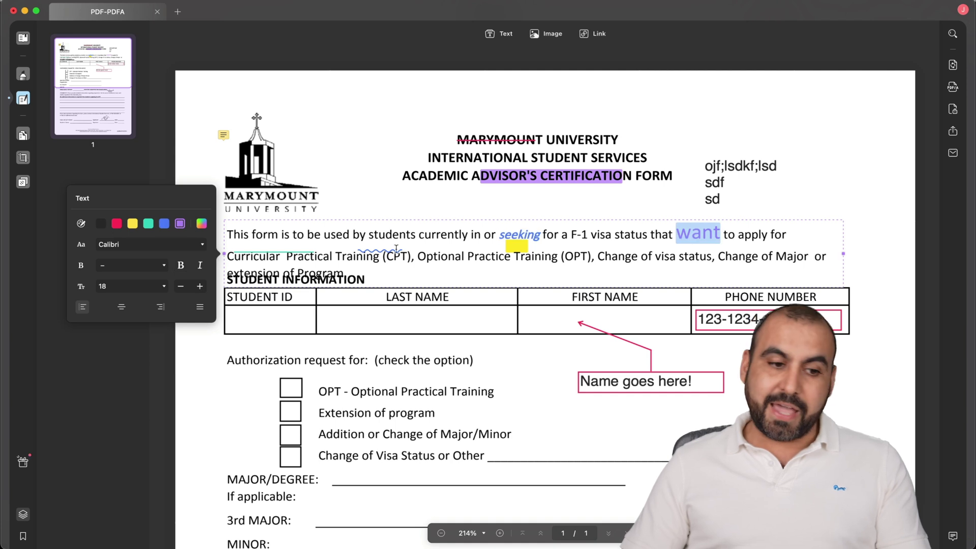
pyautogui.click(110, 287)
pyautogui.write('11')
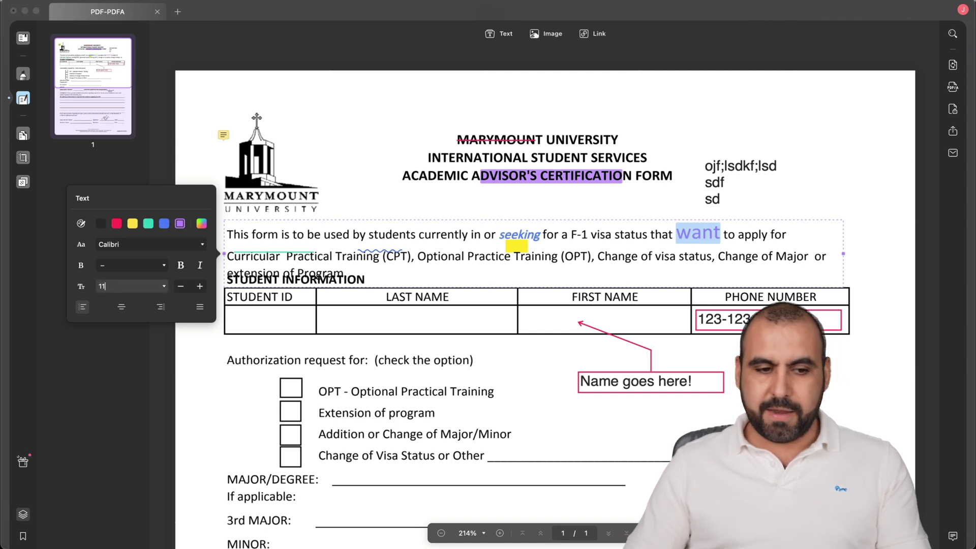
pyautogui.press('Return')
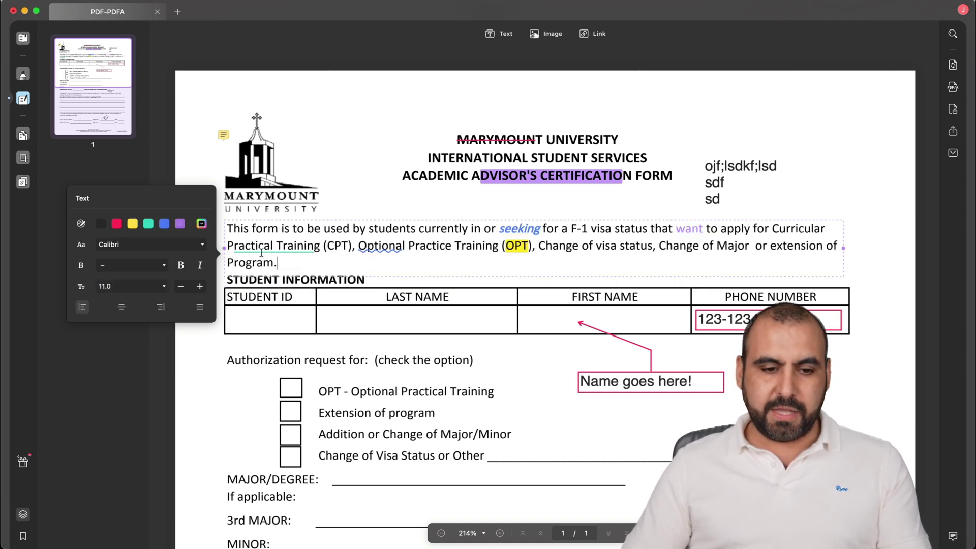
pyautogui.click(315, 218)
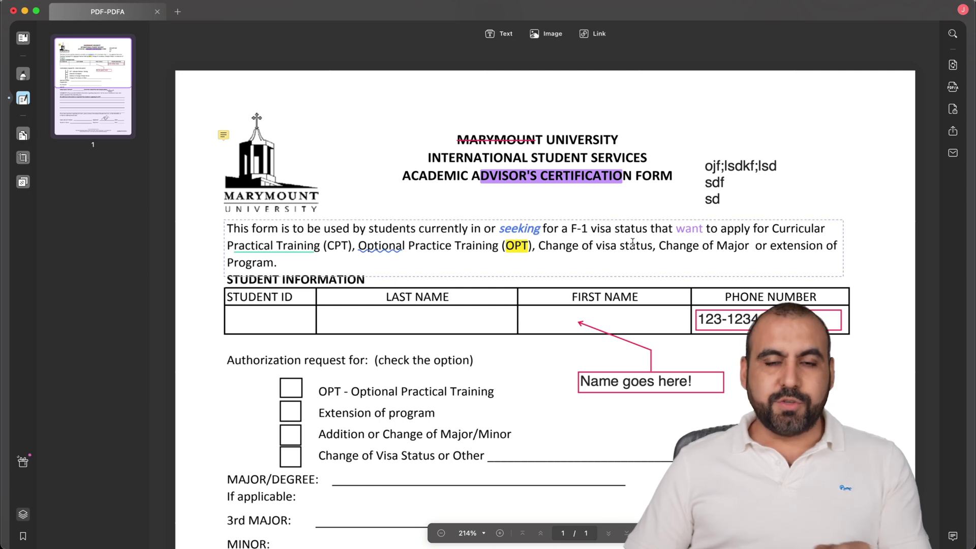
pyautogui.click(22, 136)
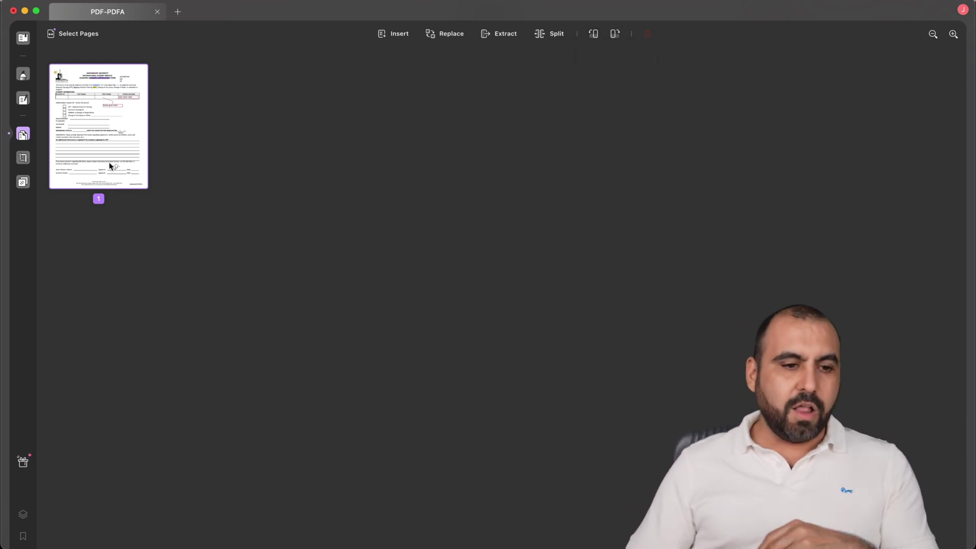
# Nudge the page crop box slightly right and down, then decline applying the crop.
pyautogui.click(23, 157)
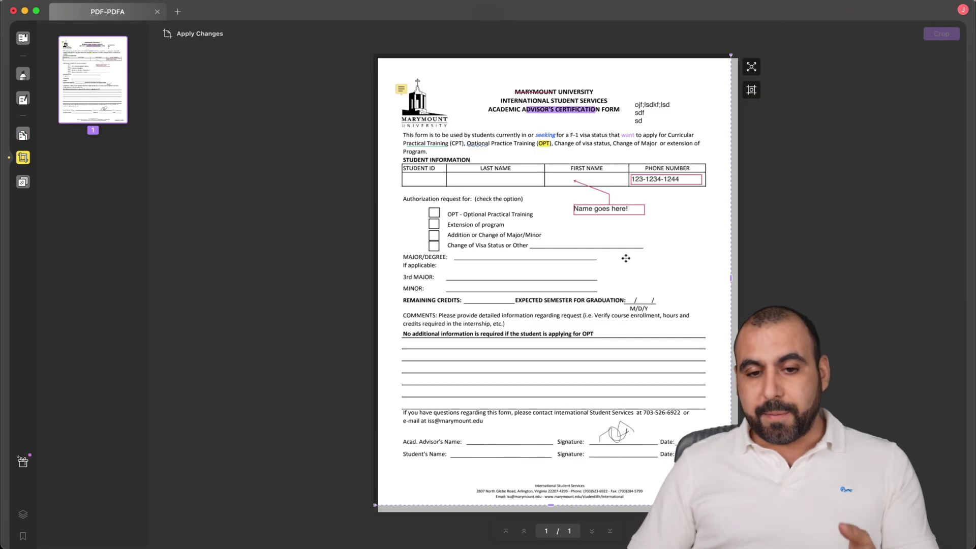
pyautogui.moveTo(553, 280); pyautogui.dragTo(558, 284)
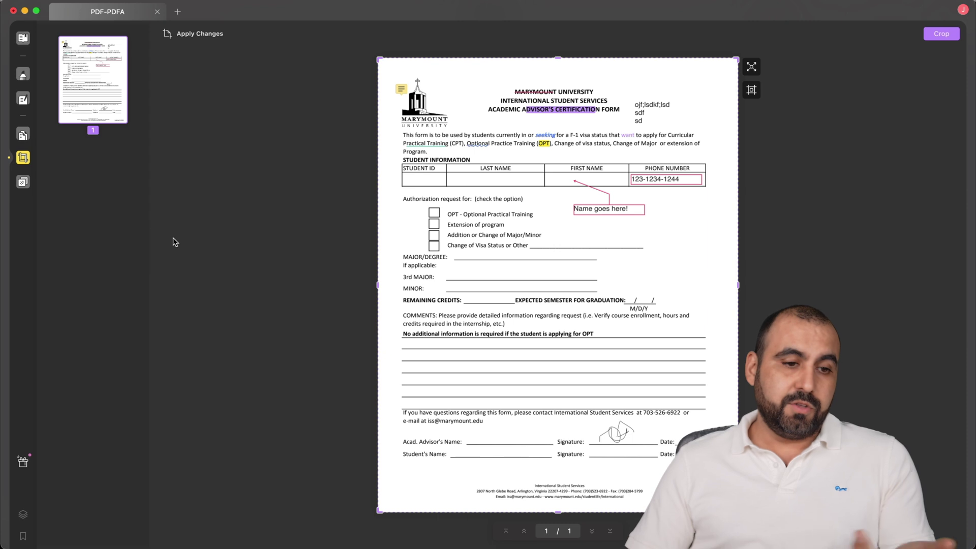
pyautogui.click(23, 182)
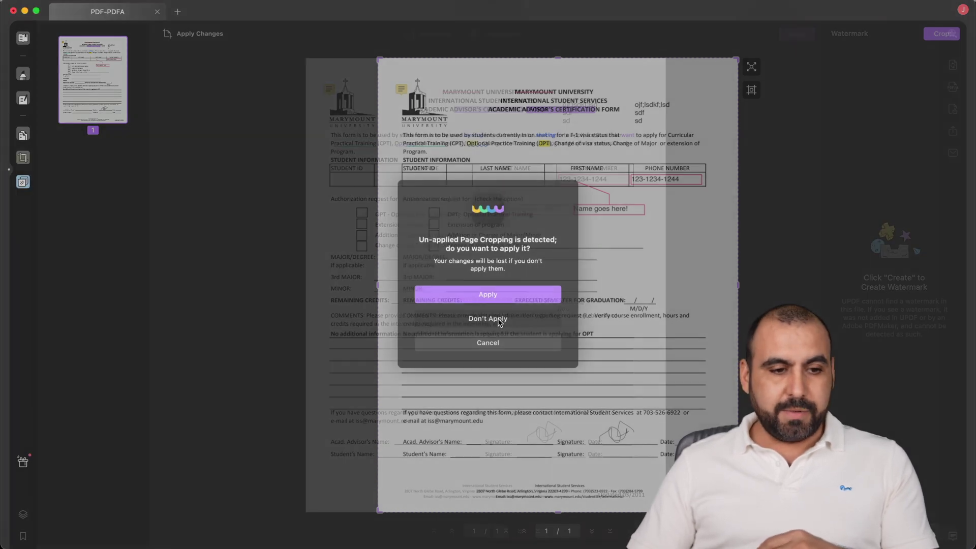
pyautogui.click(489, 319)
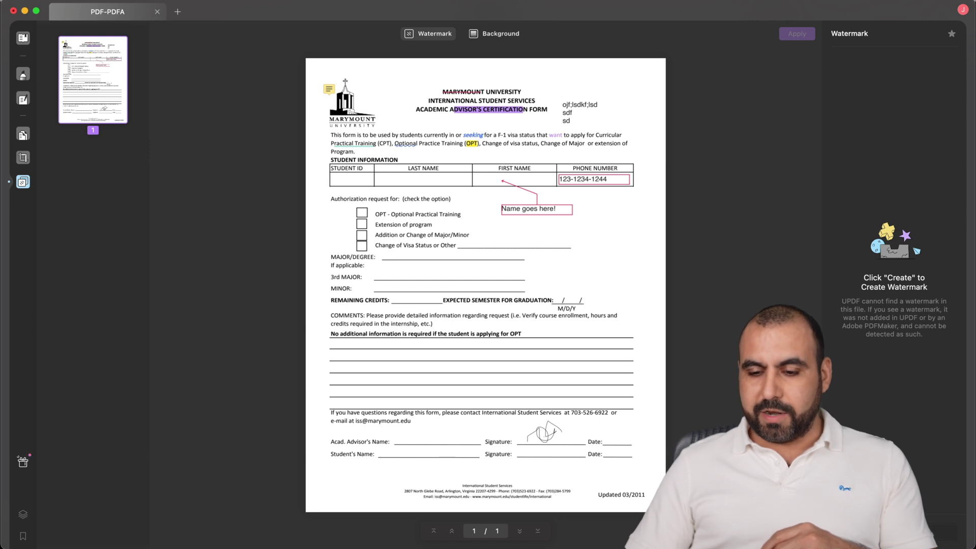
# Browse the Text, Image and PDF watermark options, cancel, and return to Comment and Edit PDF.
pyautogui.click(940, 531)
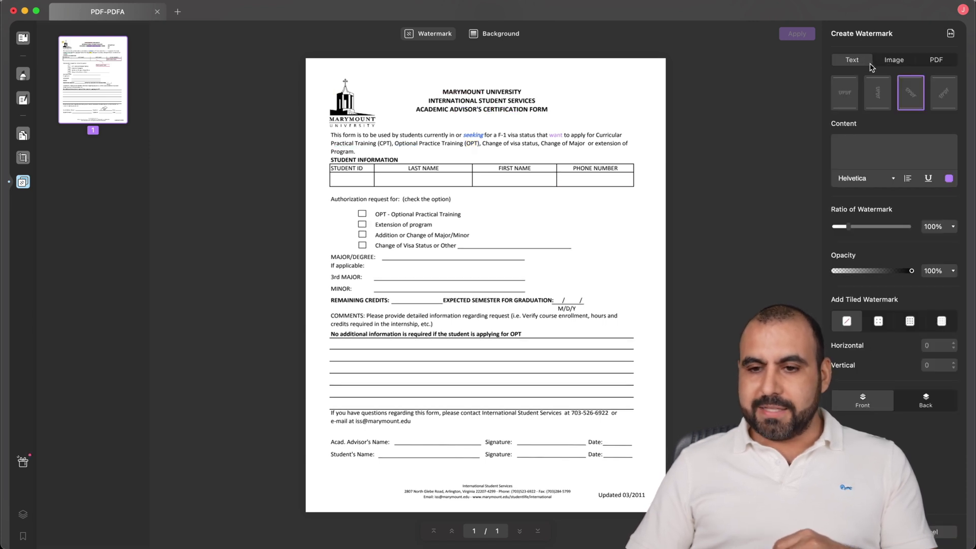
pyautogui.click(898, 62)
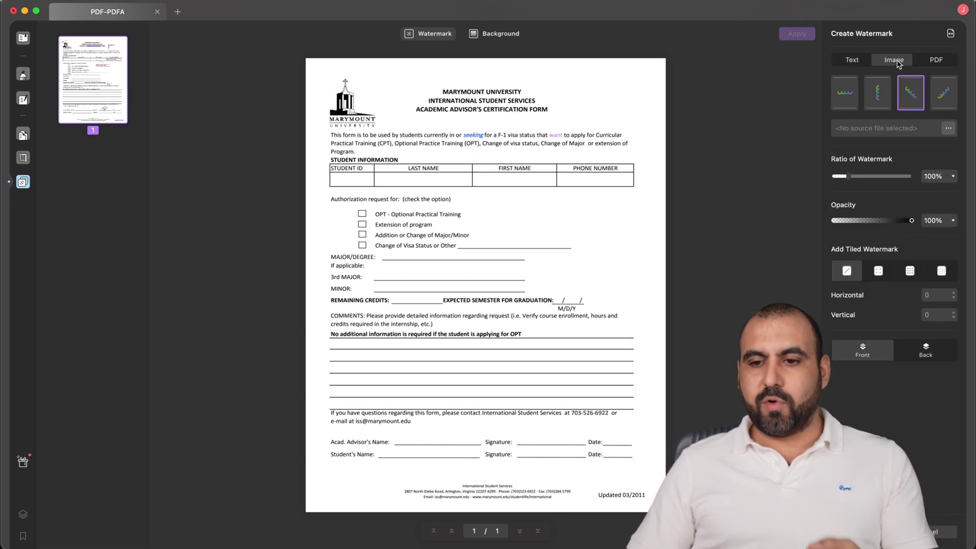
pyautogui.click(935, 62)
pyautogui.click(858, 62)
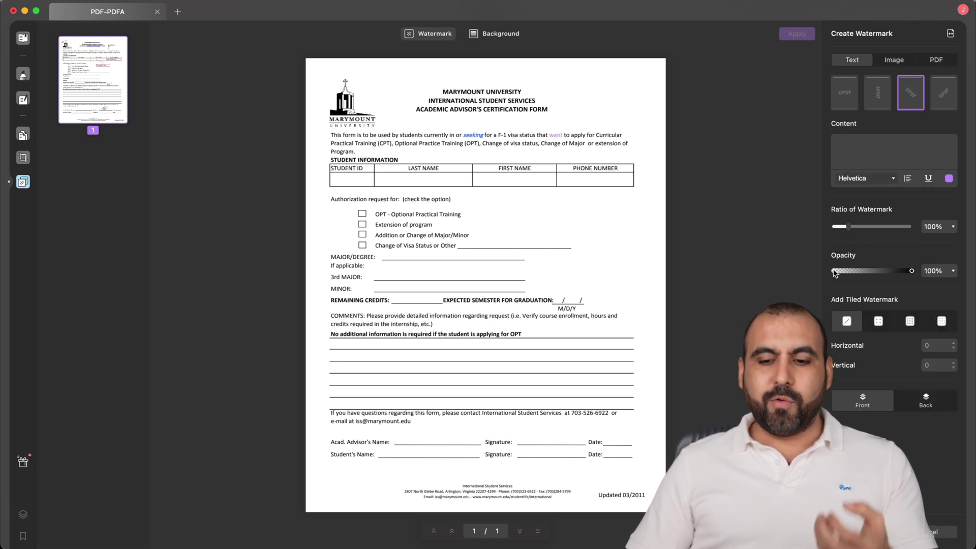
pyautogui.click(934, 532)
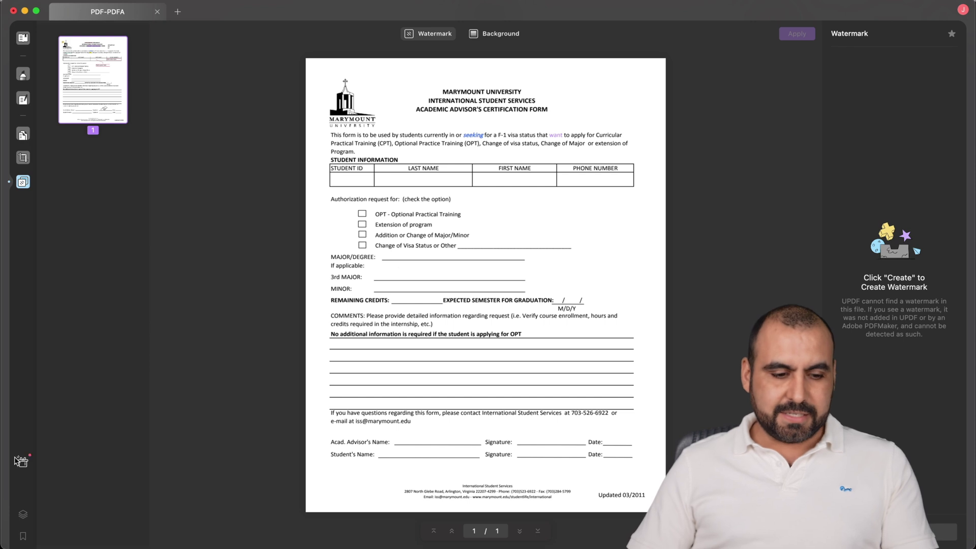
pyautogui.click(23, 74)
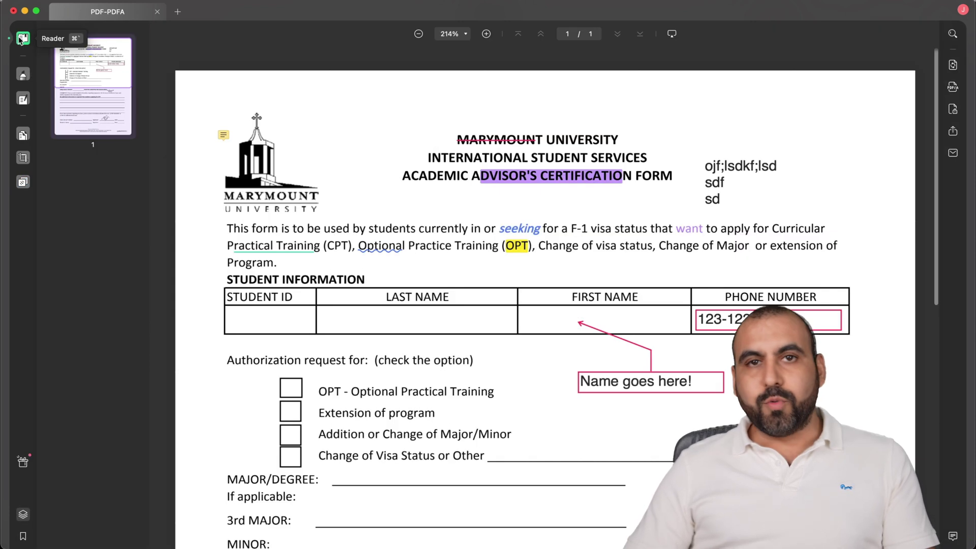
pyautogui.click(22, 98)
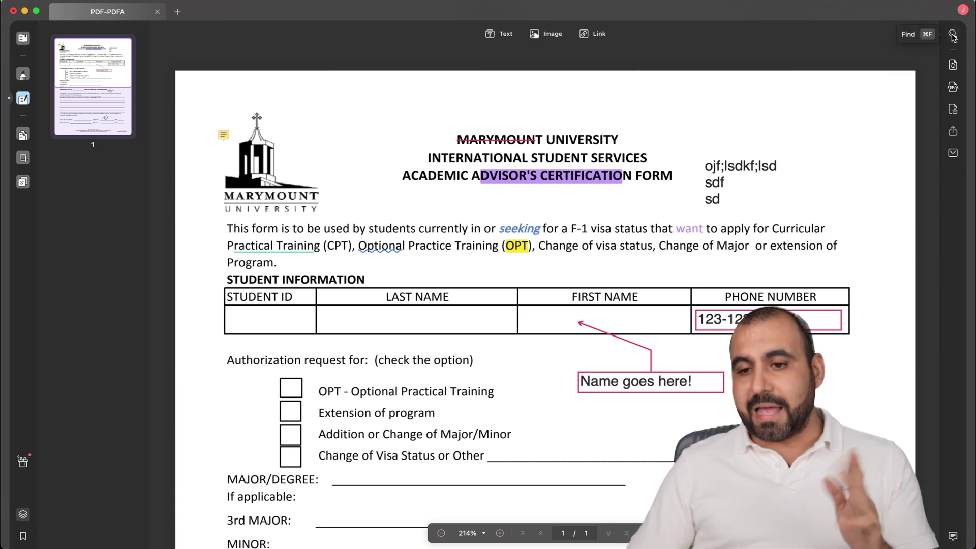
# Set up a PNG image export for page 1 only, cancel it, and bring up sharing.
pyautogui.click(952, 65)
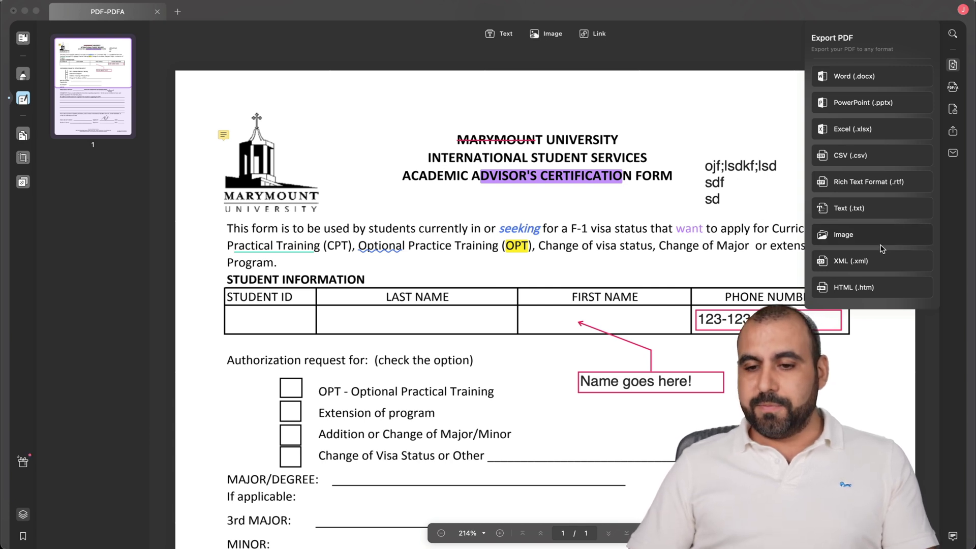
pyautogui.click(846, 237)
pyautogui.click(569, 232)
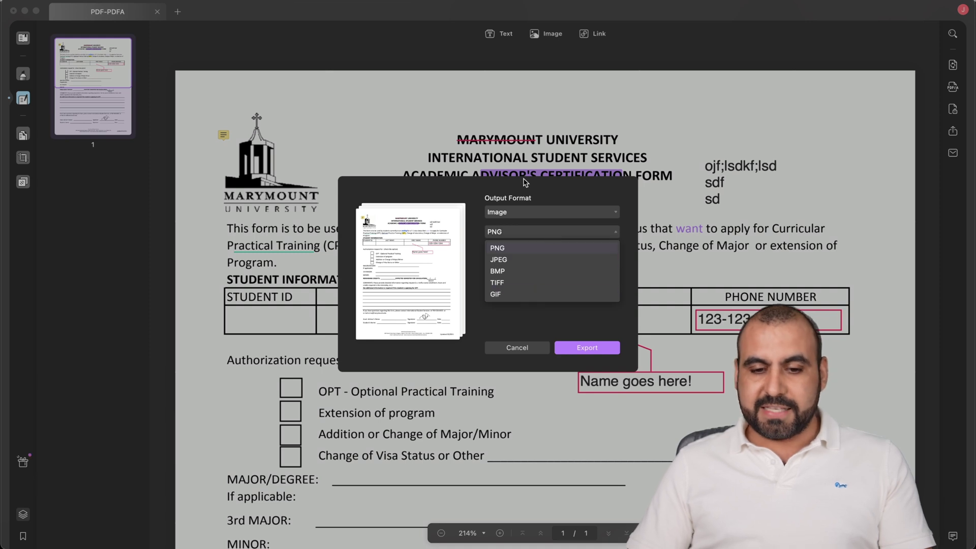
pyautogui.click(503, 353)
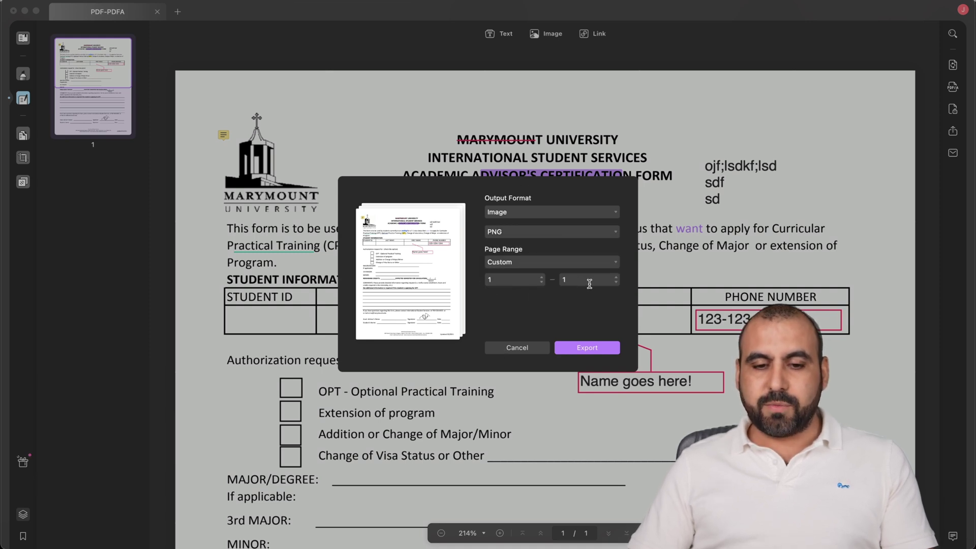
pyautogui.click(532, 263)
pyautogui.click(516, 328)
pyautogui.click(517, 347)
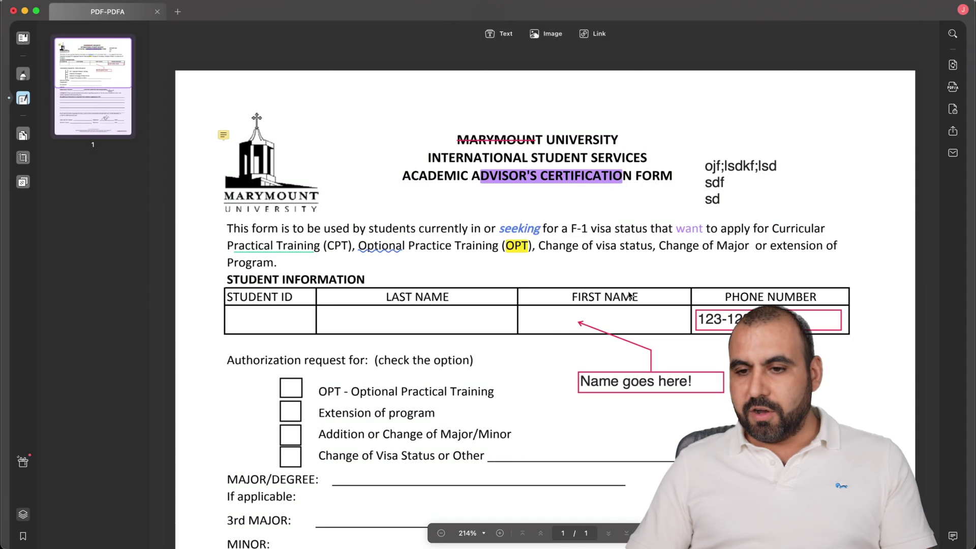
pyautogui.click(953, 132)
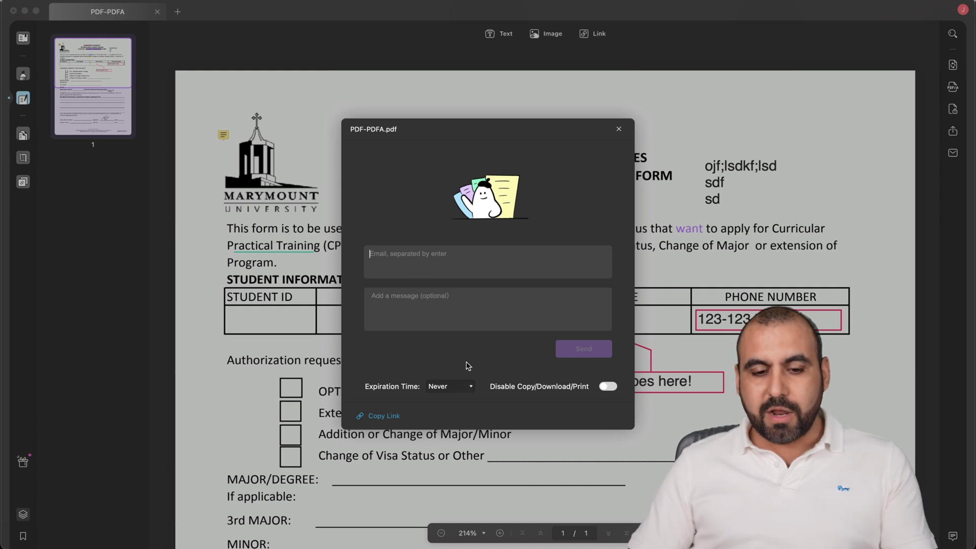
# Copy the share link for PDF-PDFA.pdf, leaving its expiration at Never.
pyautogui.click(384, 417)
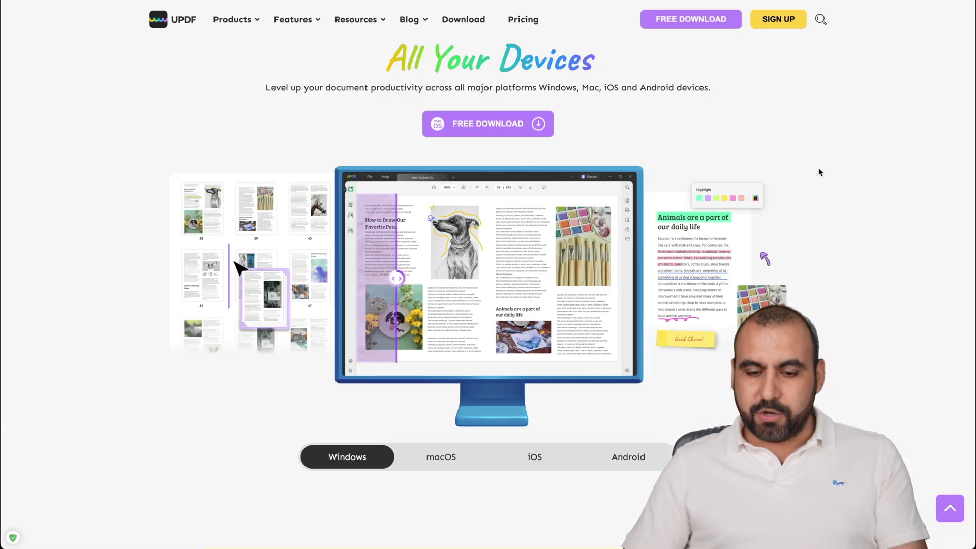
# Open the copied share link in a Chrome incognito window as guest, then return to UPDF.
pyautogui.hotkey('ctrl', 'shift', 'n')
pyautogui.hotkey('ctrl', 'v')
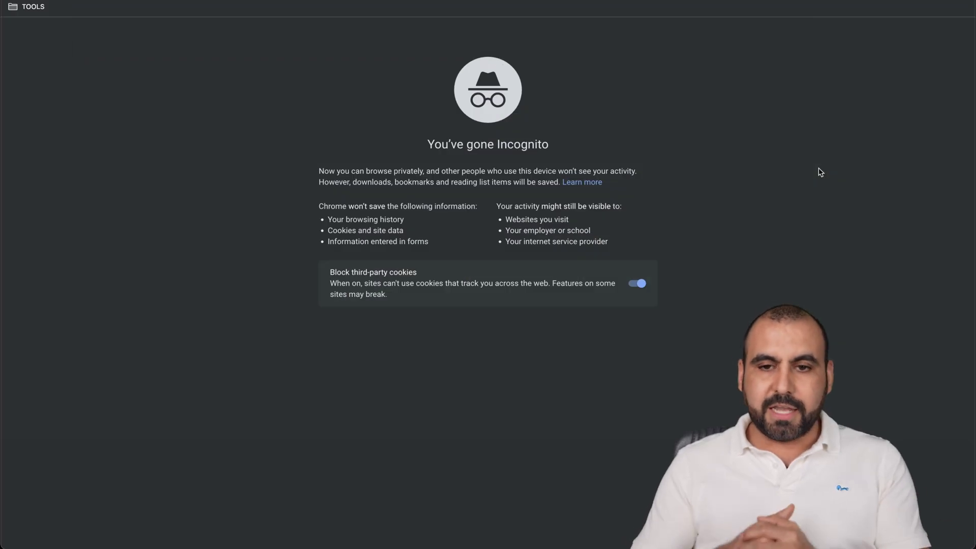
pyautogui.press('Return')
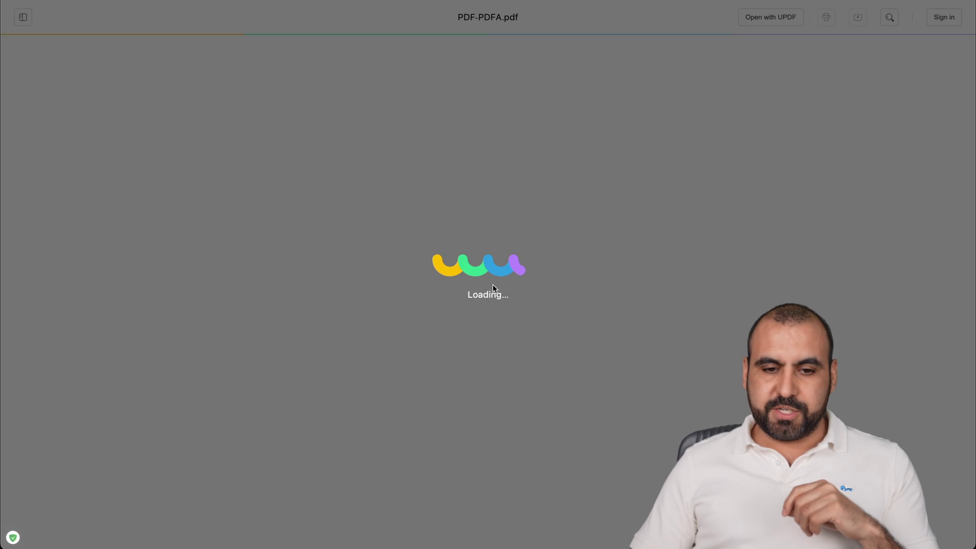
pyautogui.click(484, 333)
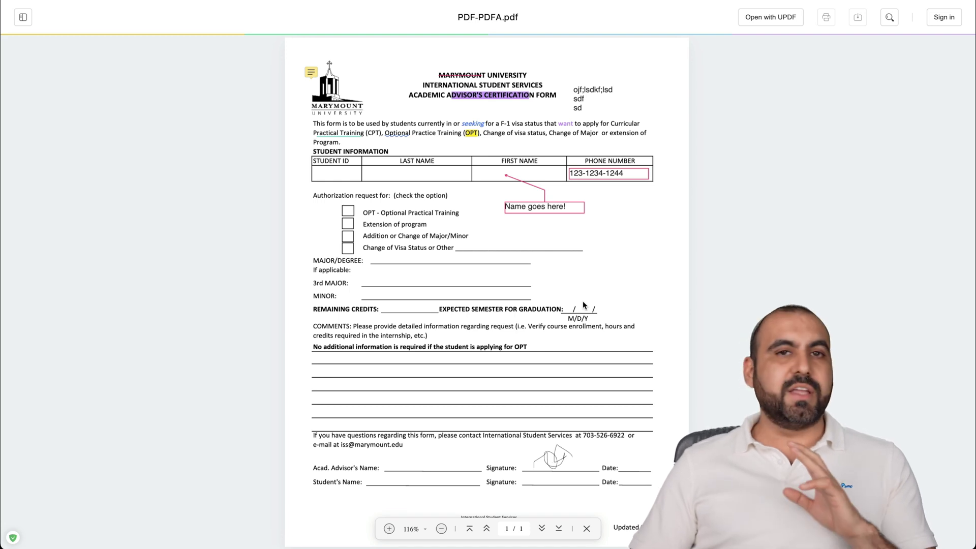
pyautogui.click(509, 525)
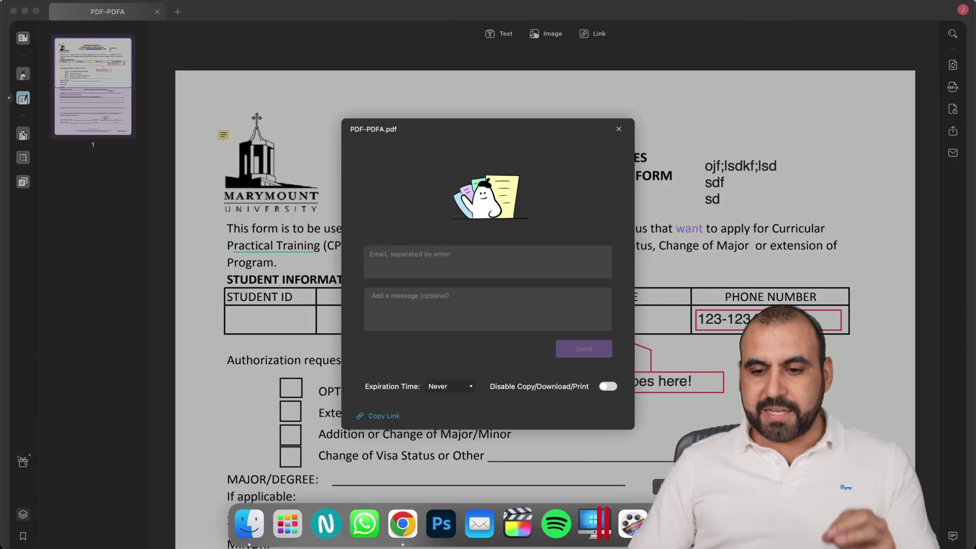
# Close the share dialog and view the form in read-only Reader mode.
pyautogui.click(616, 130)
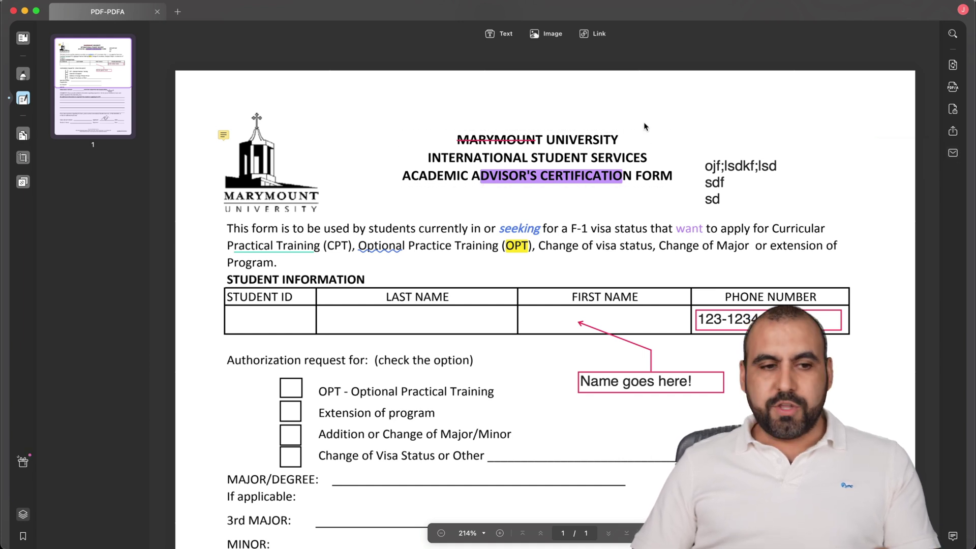
pyautogui.click(29, 36)
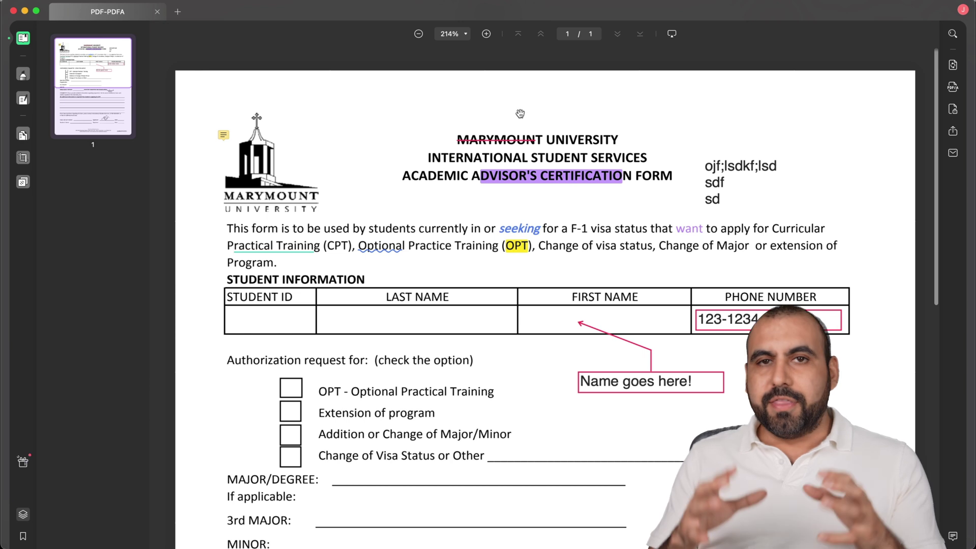